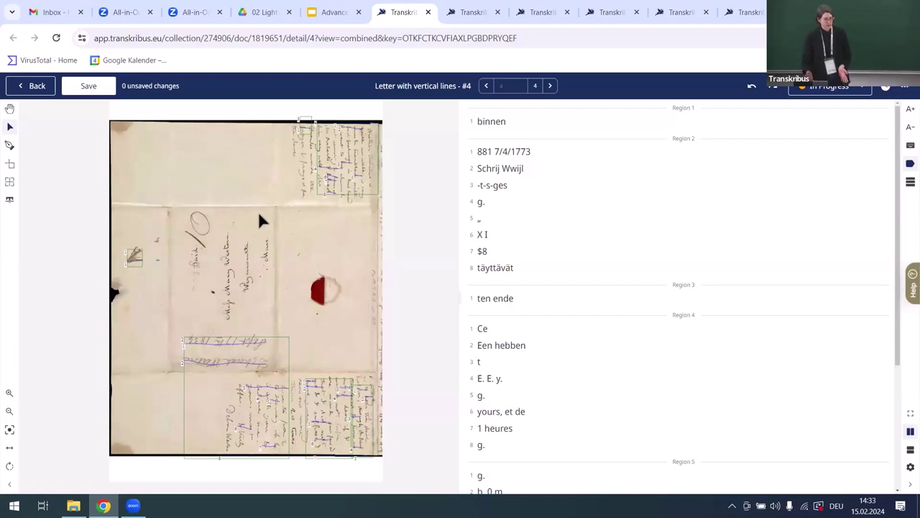
Set up layout recognition for page 4 of the letter with the public Horizontal Line Orientation model and open its advanced settings.
scroll(323, 159, up, 3)
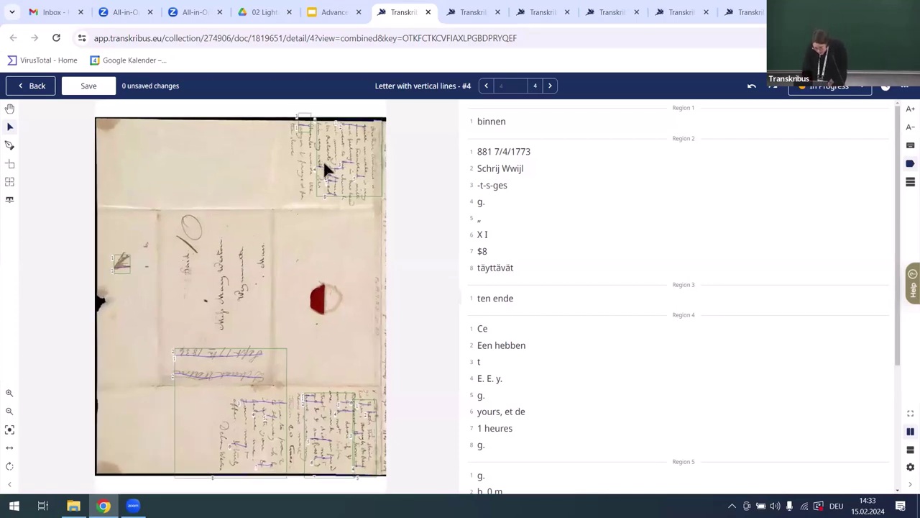
drag(268, 206, 242, 229)
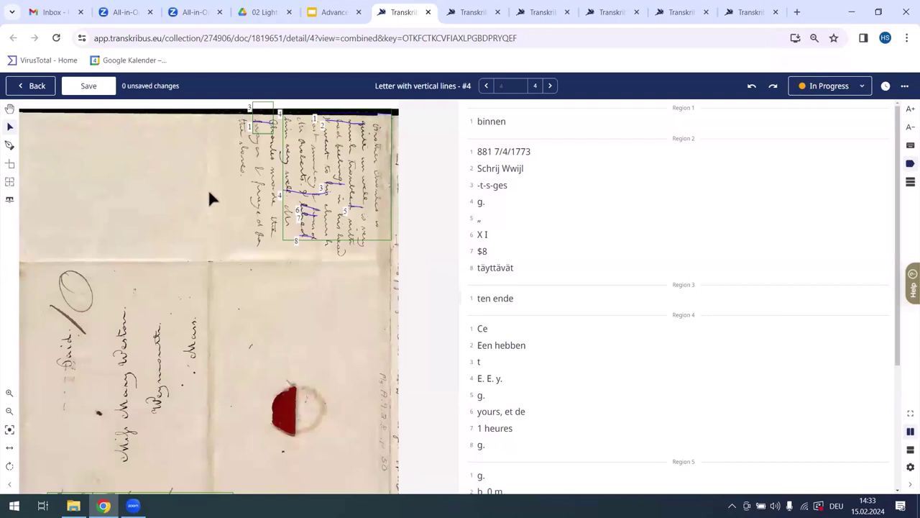
click(9, 202)
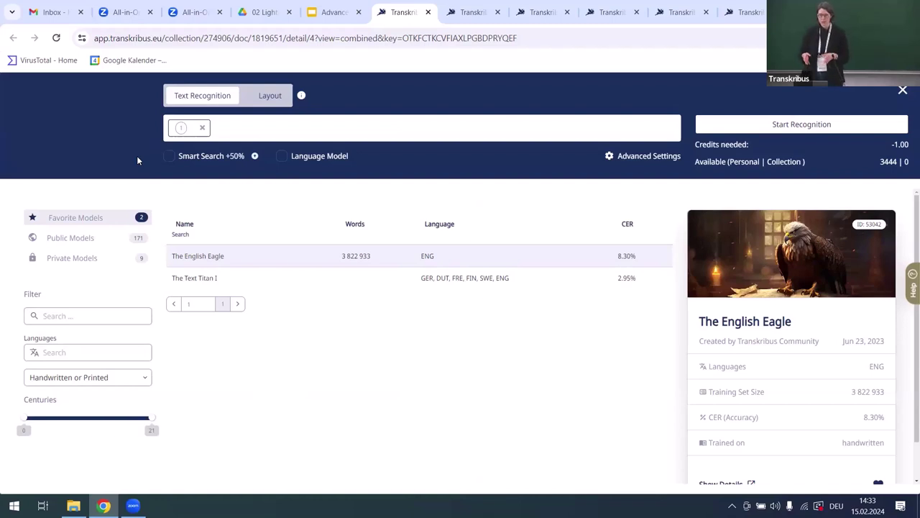
click(258, 103)
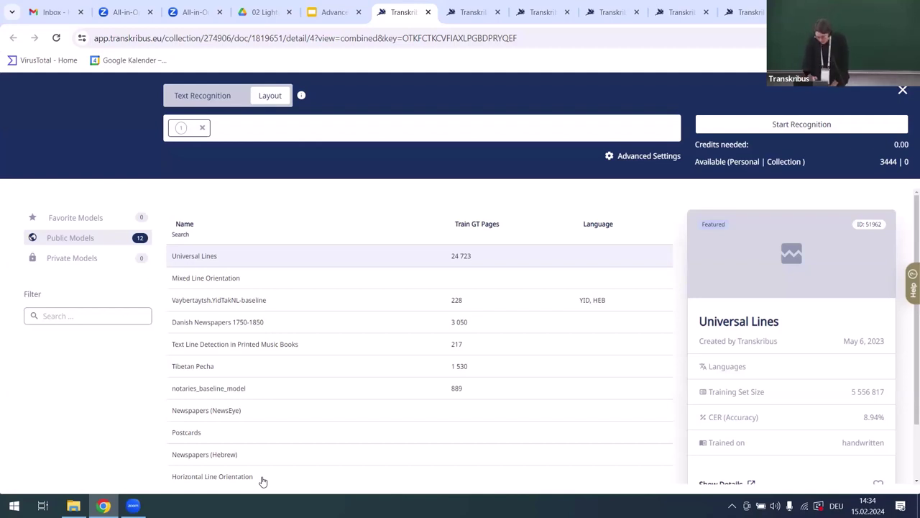
click(260, 475)
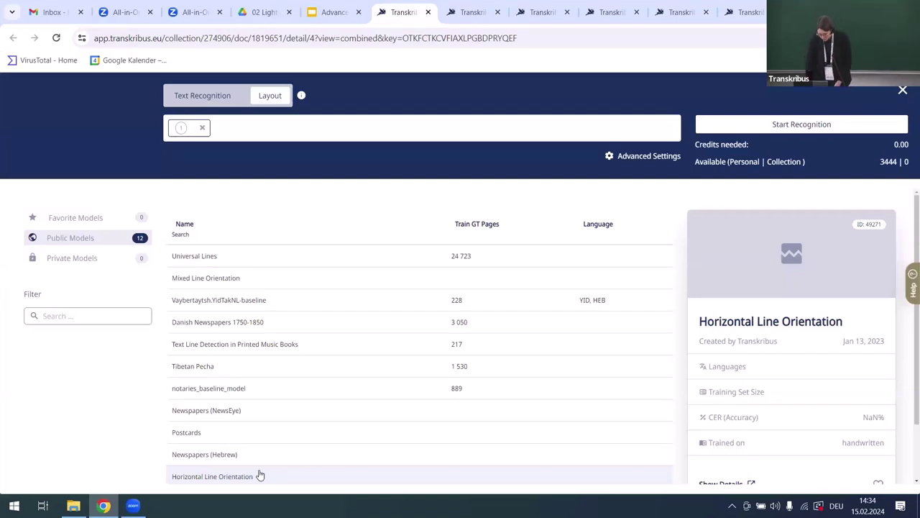
click(638, 160)
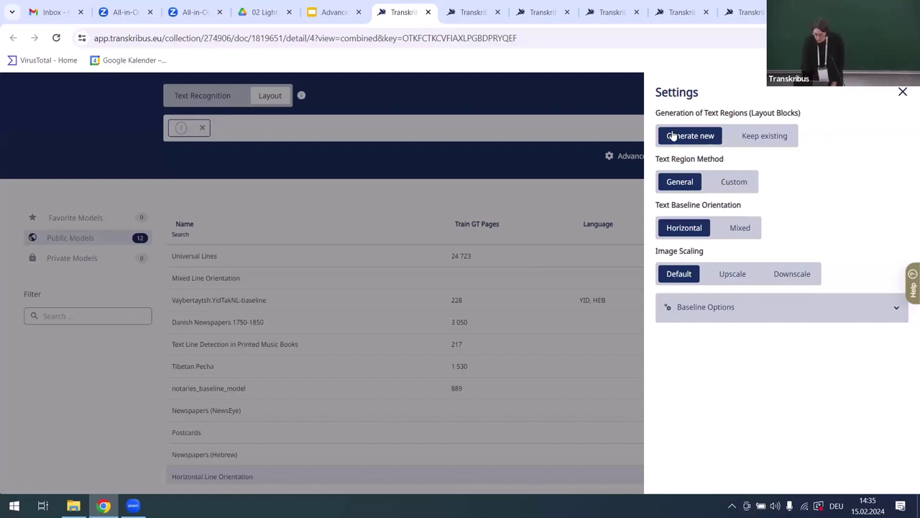
Try keeping existing text regions and the Custom method with one region, then restore Generate new and General.
click(742, 135)
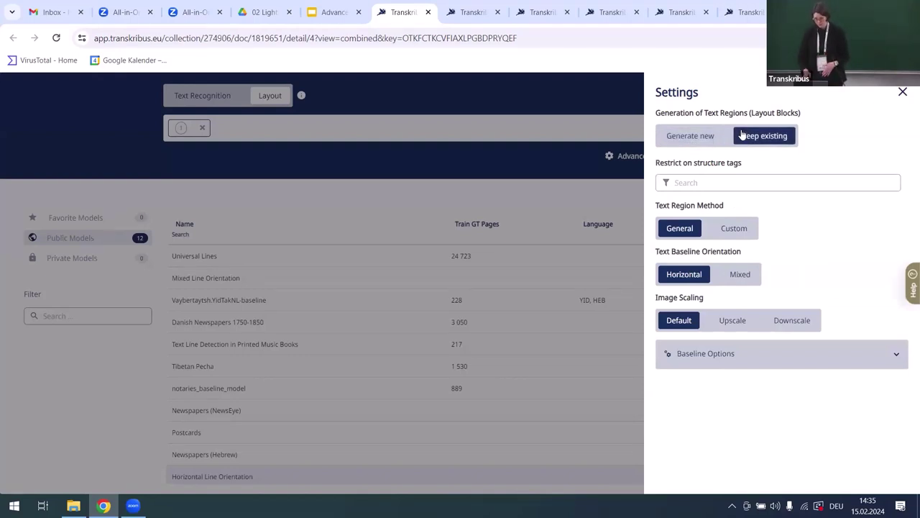
click(708, 141)
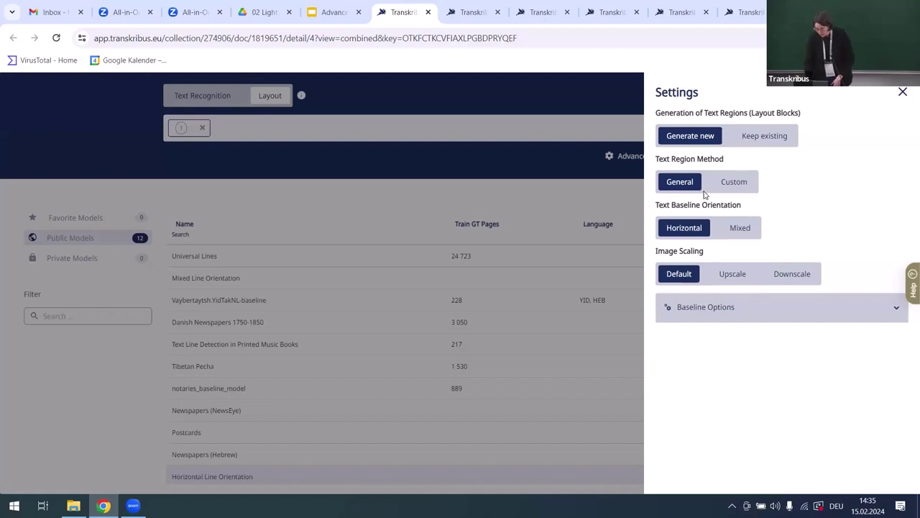
click(734, 182)
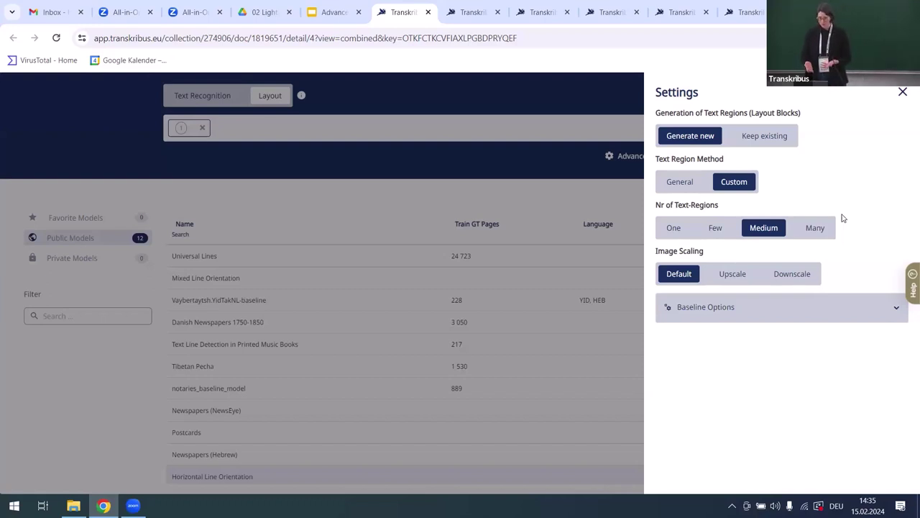
click(678, 232)
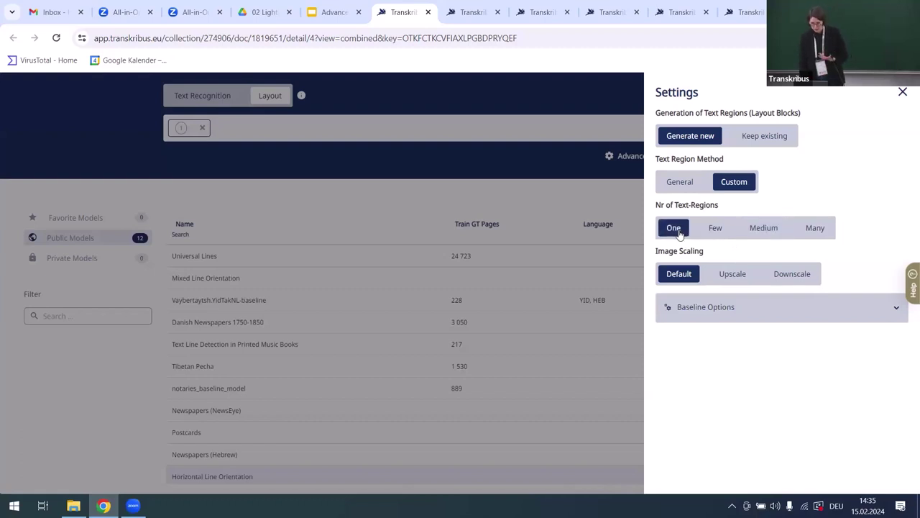
click(675, 183)
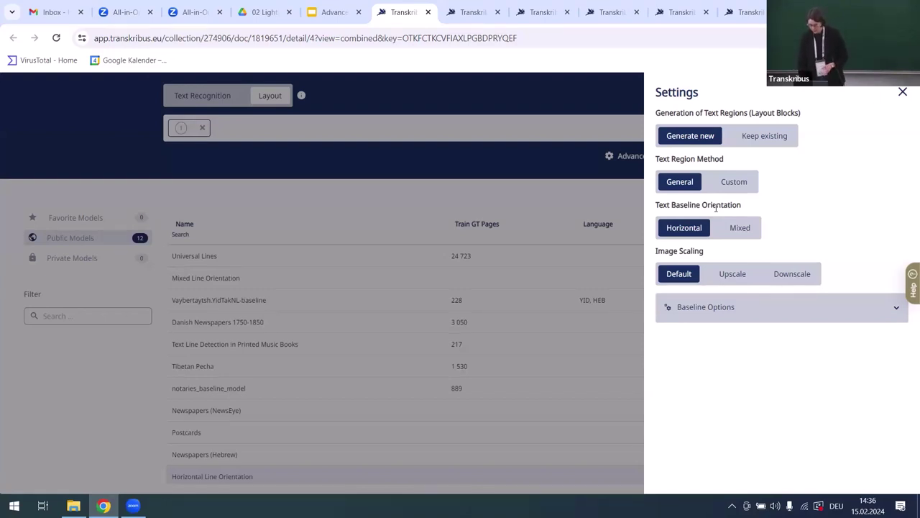
Set the text baseline orientation to Mixed and start the layout recognition.
click(723, 228)
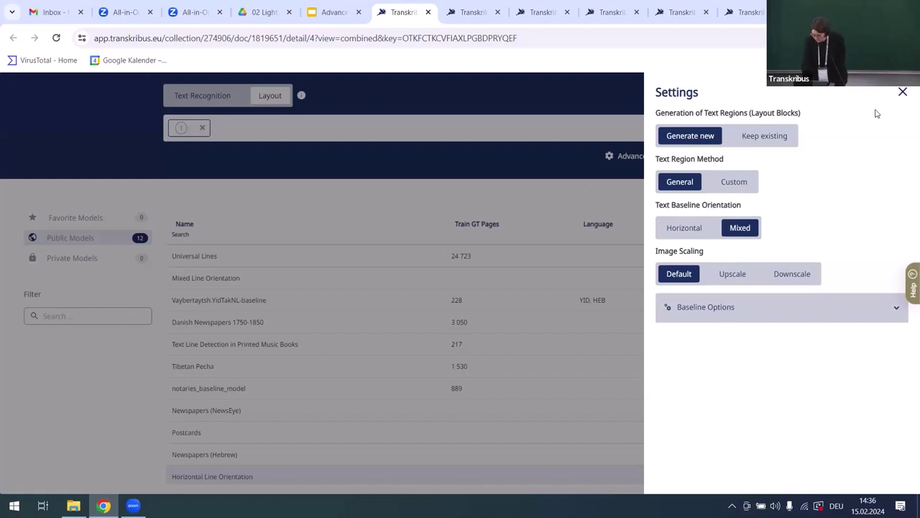
click(903, 94)
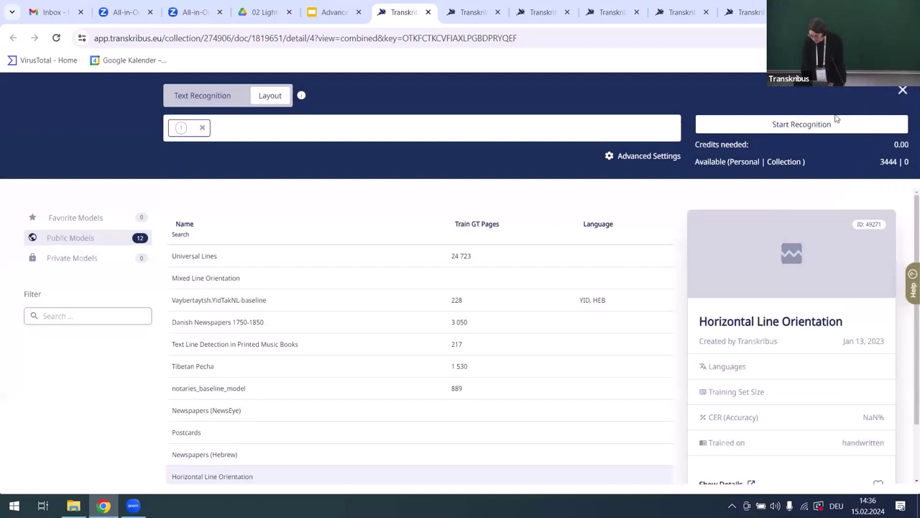
click(832, 125)
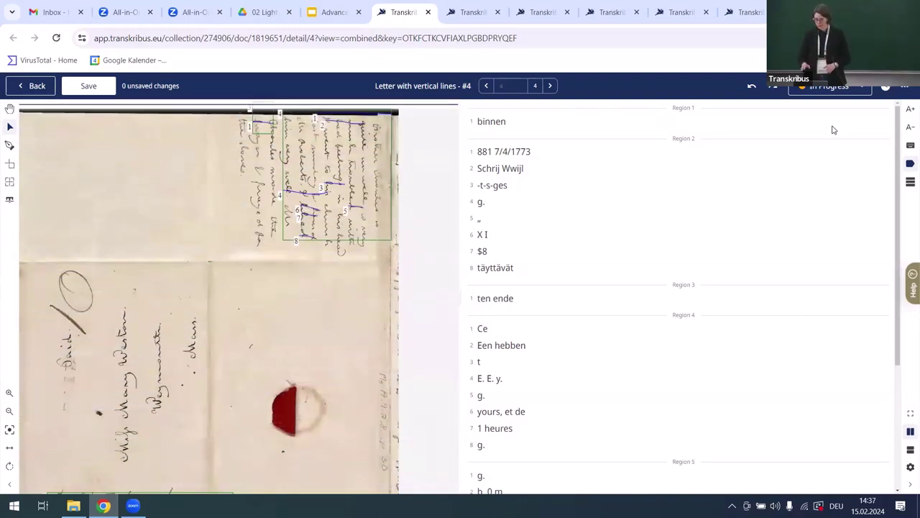
Preview the 21:01 layout-analysis version of the letter page in the version history.
click(51, 45)
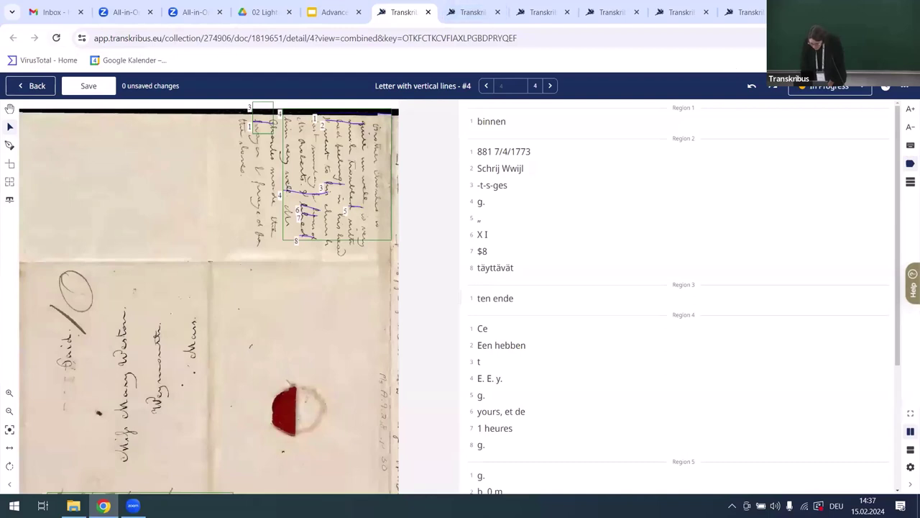
click(883, 86)
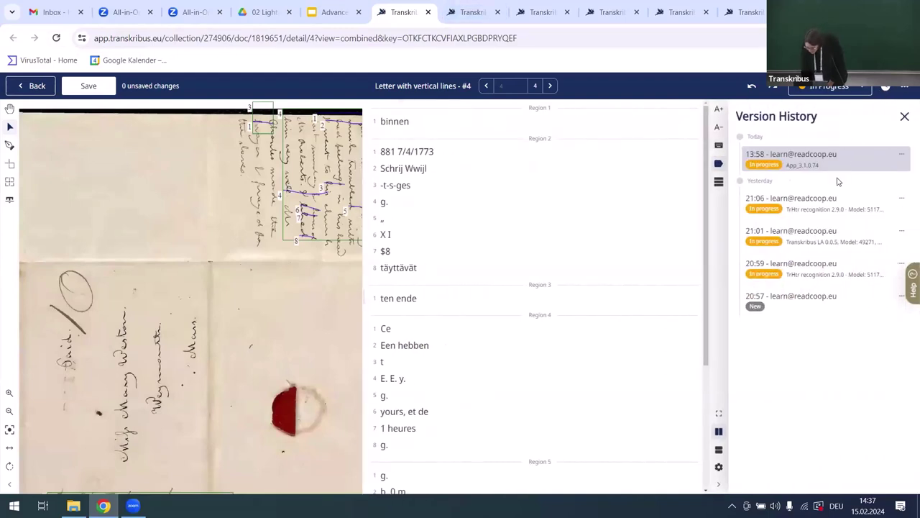
click(818, 242)
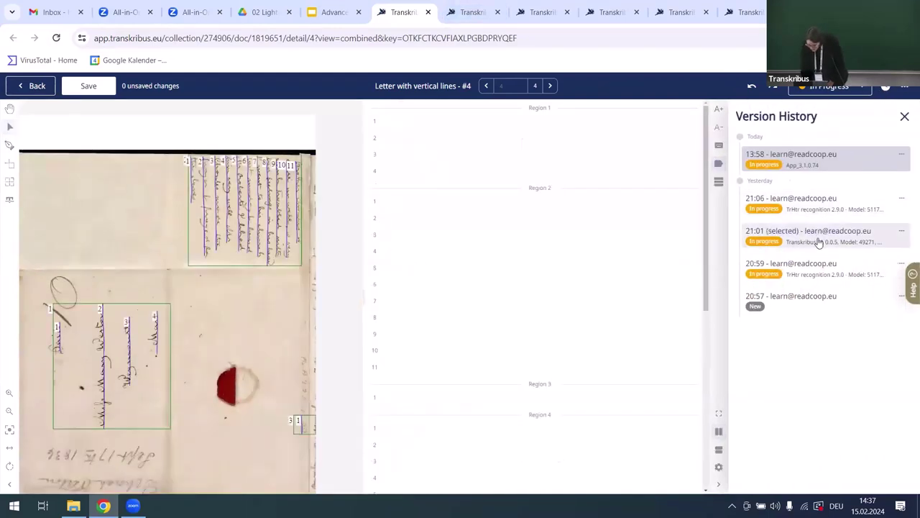
click(905, 115)
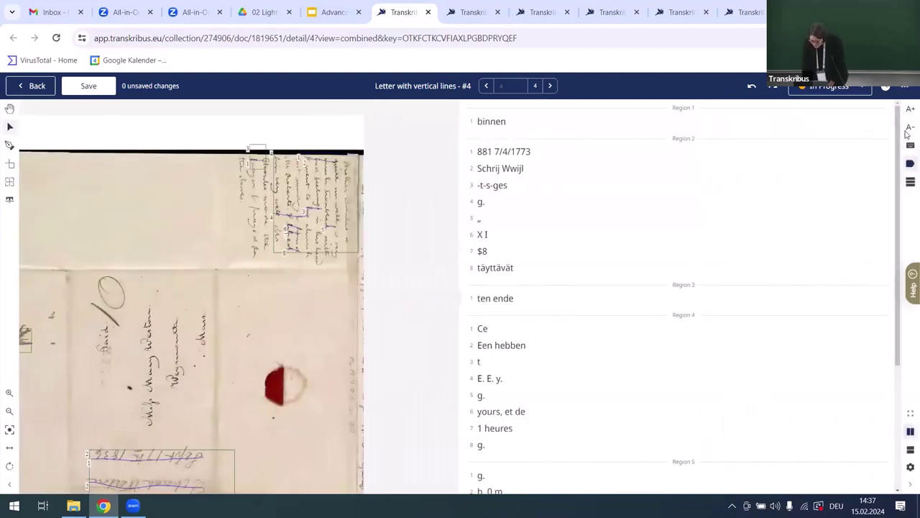
Load the 21:01 layout-analysis version for editing and inspect its vertical baselines across the page.
click(887, 91)
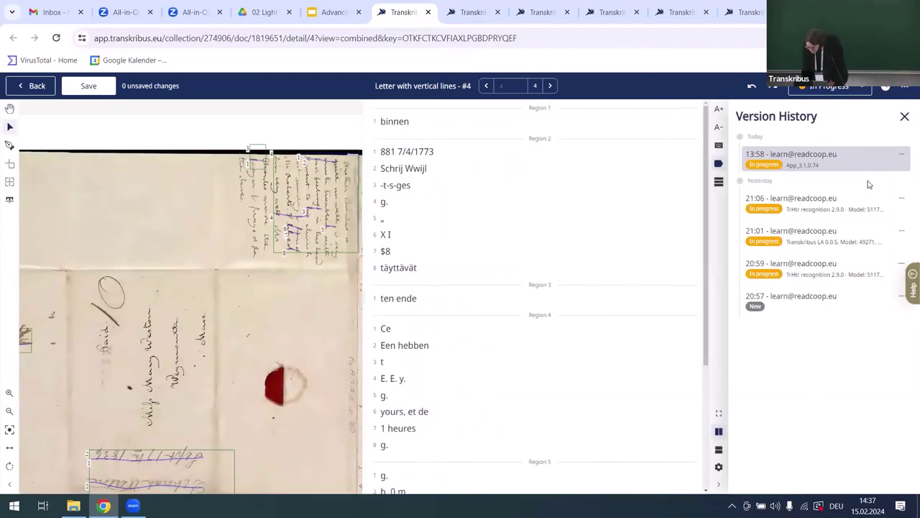
click(902, 231)
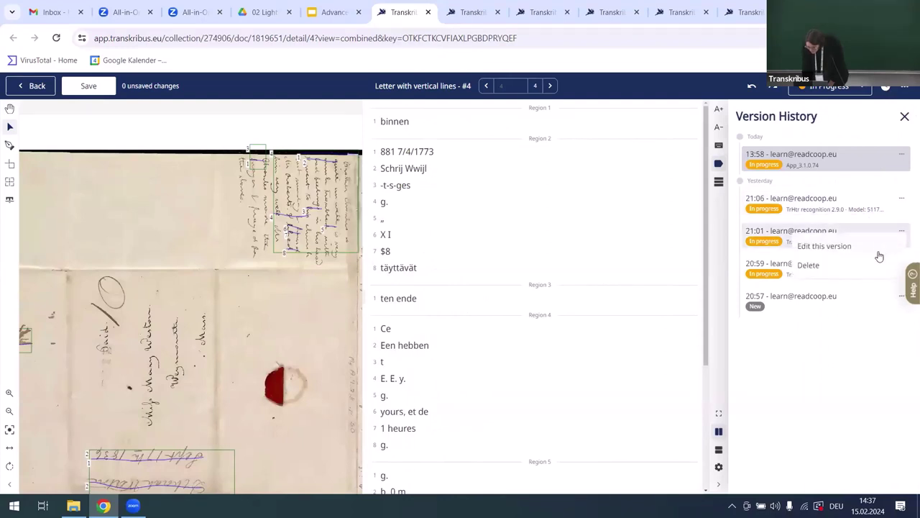
click(877, 251)
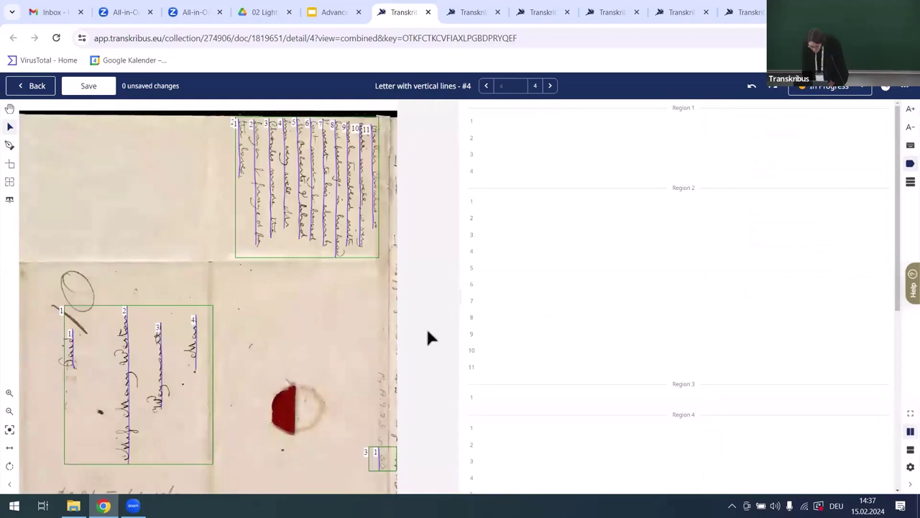
scroll(431, 309, down, 1)
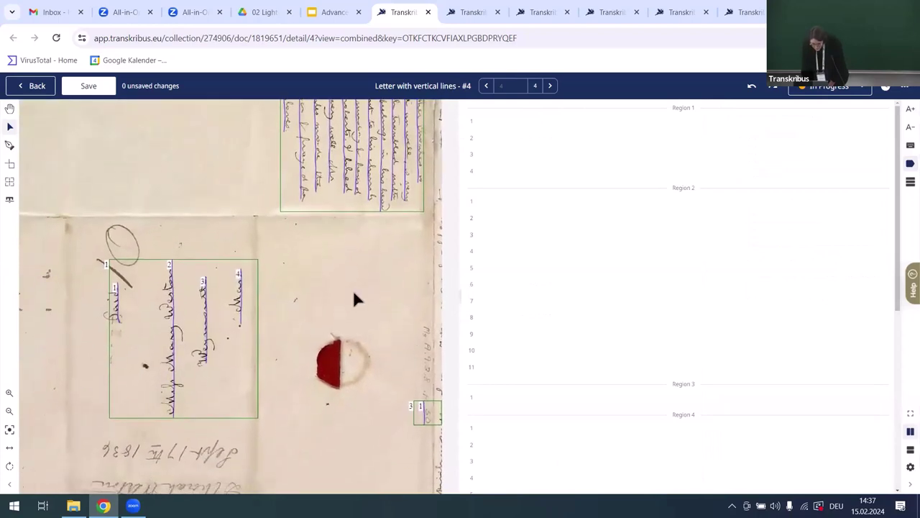
scroll(353, 290, down, 1)
scroll(353, 289, down, 1)
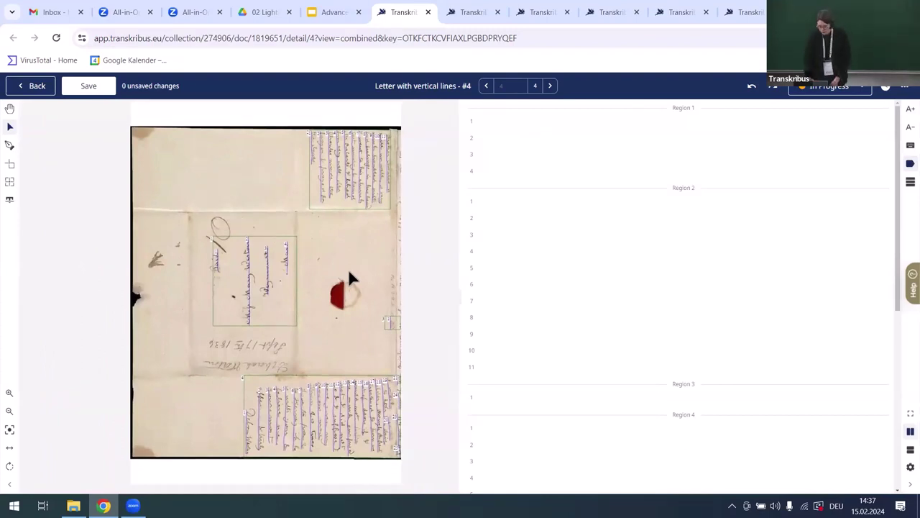
Load the 21:06 text-recognition version for editing and select line 2 of Region 2 in the transcription.
click(877, 88)
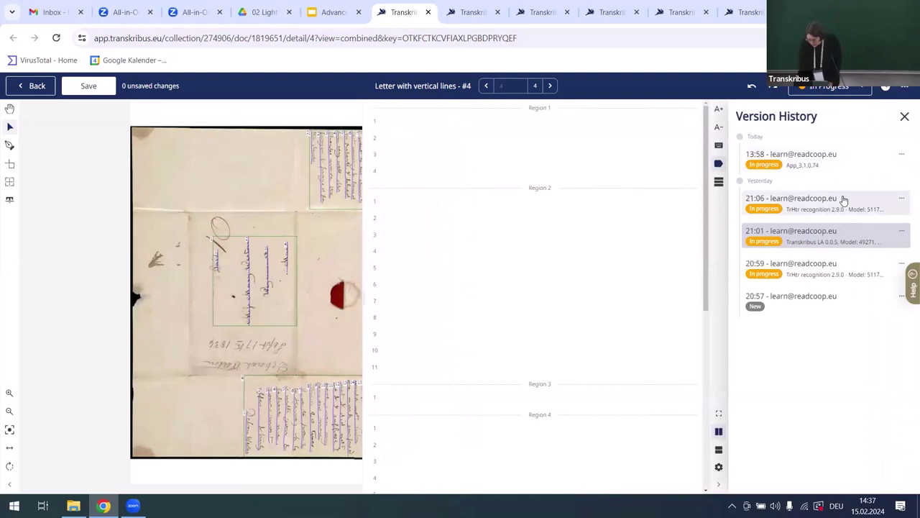
click(844, 199)
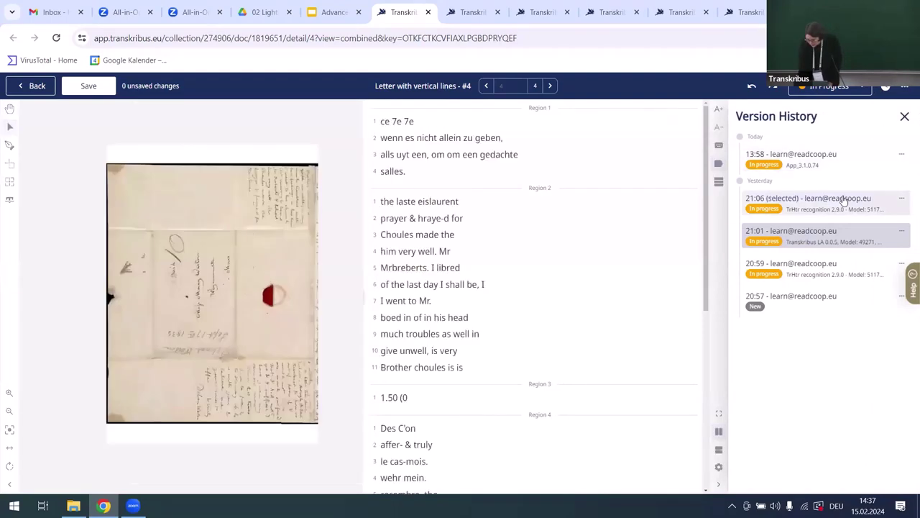
click(901, 200)
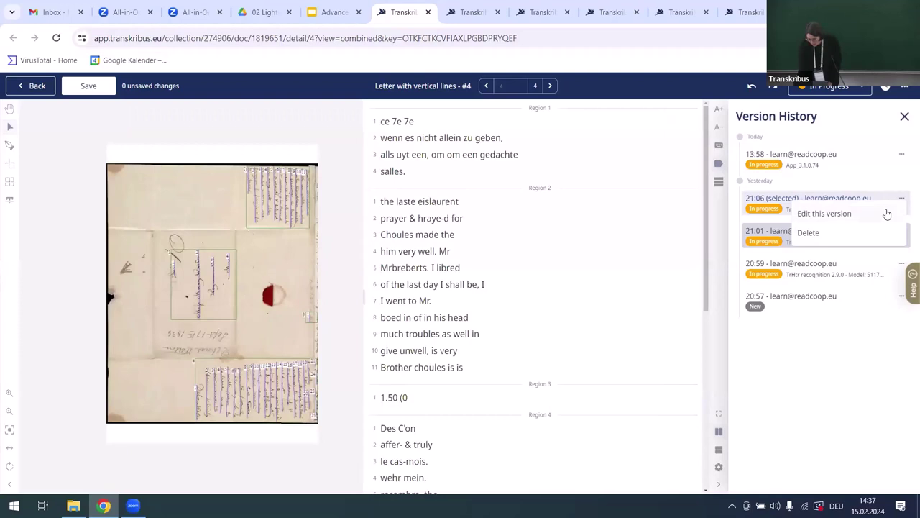
click(887, 213)
click(478, 218)
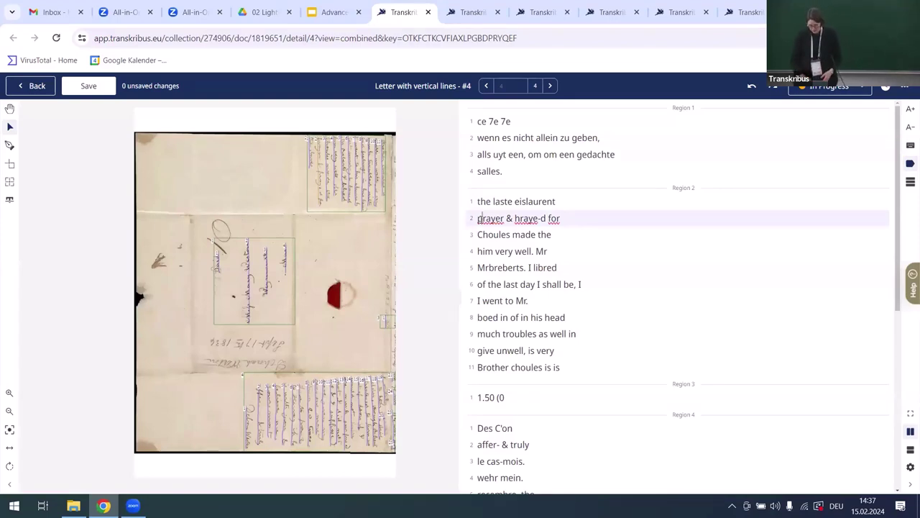
Return to the TUC24 Advanced Workshop collection and open page 1 of the example newspaper pages document.
click(34, 86)
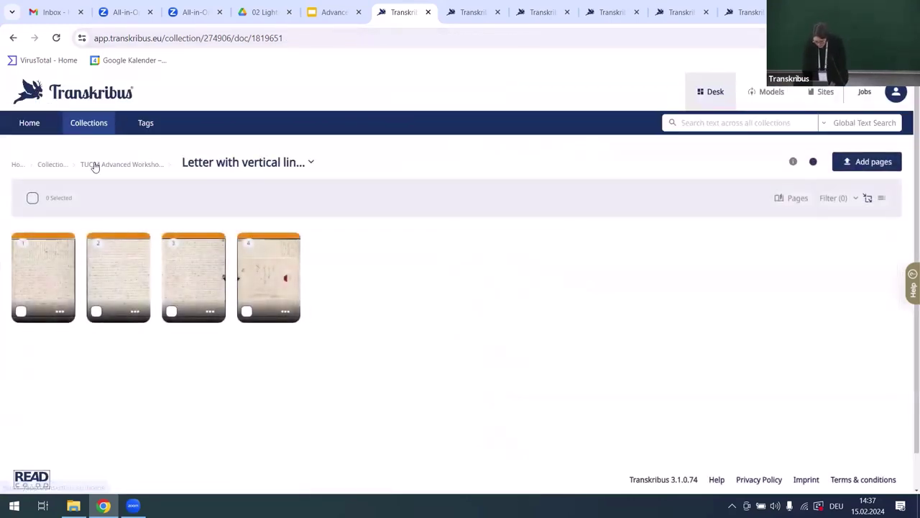
click(100, 165)
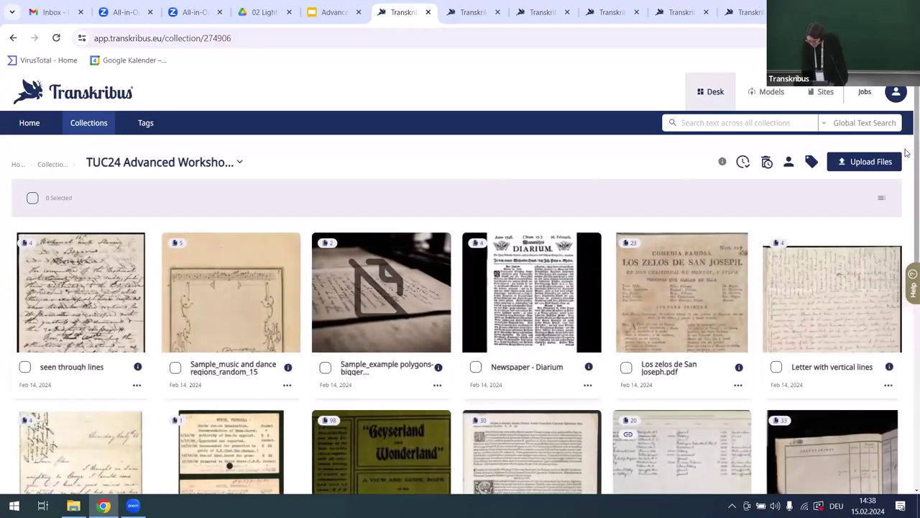
drag(911, 155, 907, 264)
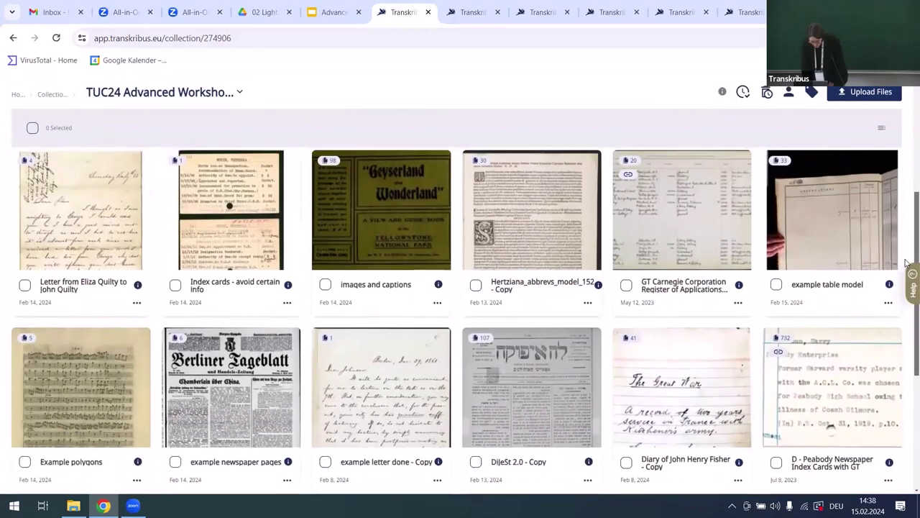
click(181, 408)
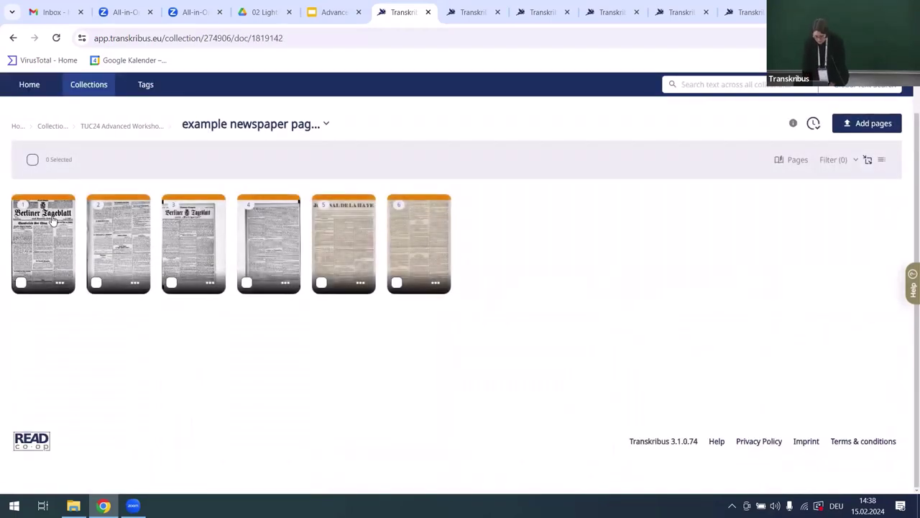
click(51, 224)
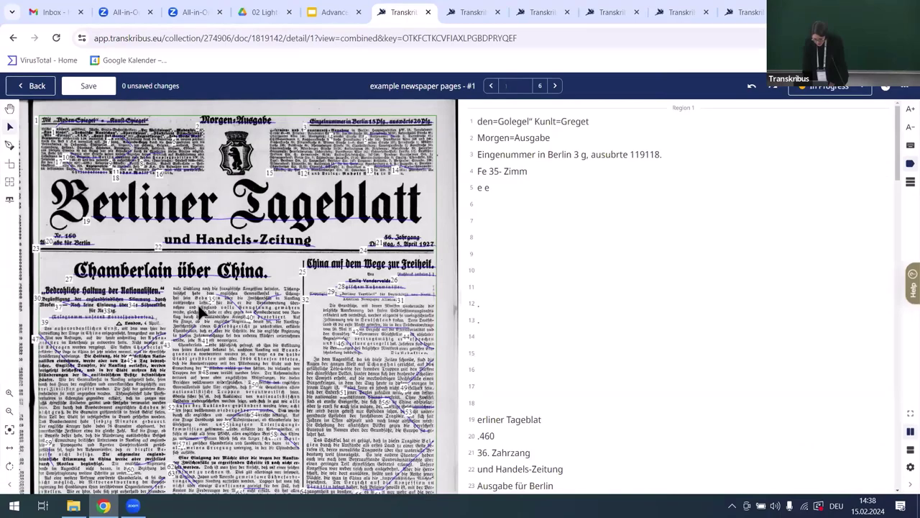
Set up layout recognition for the newspaper page with the public Mixed Line Orientation model.
scroll(199, 312, up, 2)
scroll(200, 311, down, 5)
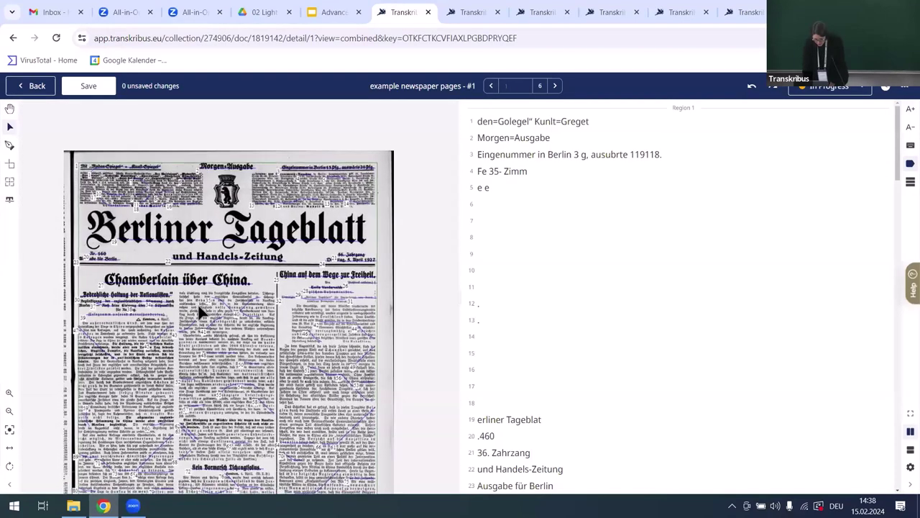
scroll(200, 308, up, 5)
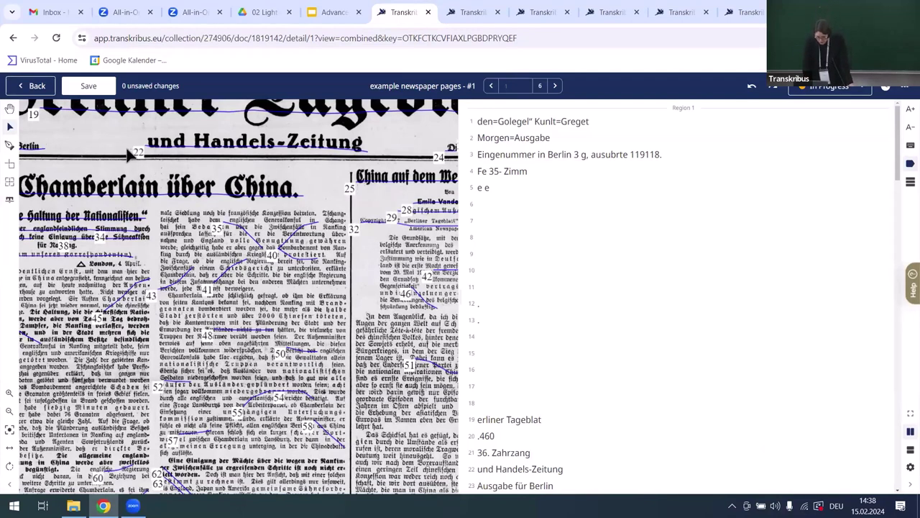
click(10, 202)
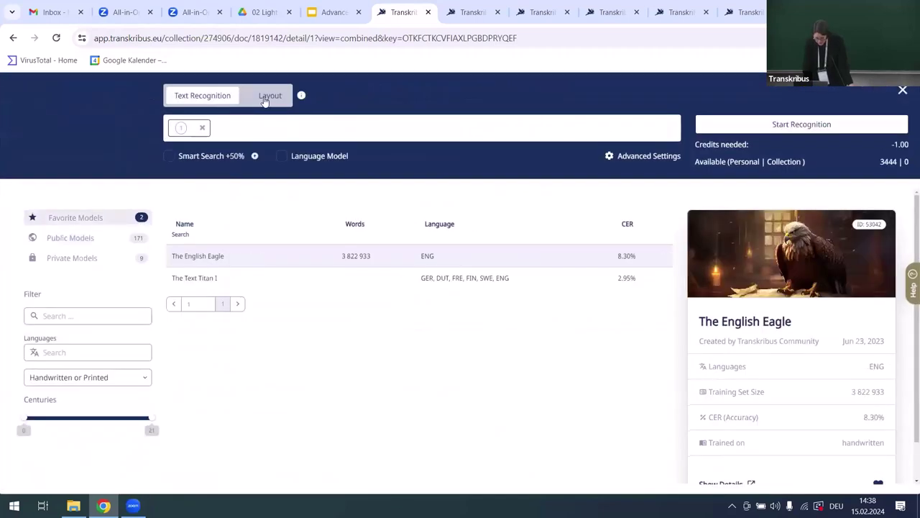
click(266, 98)
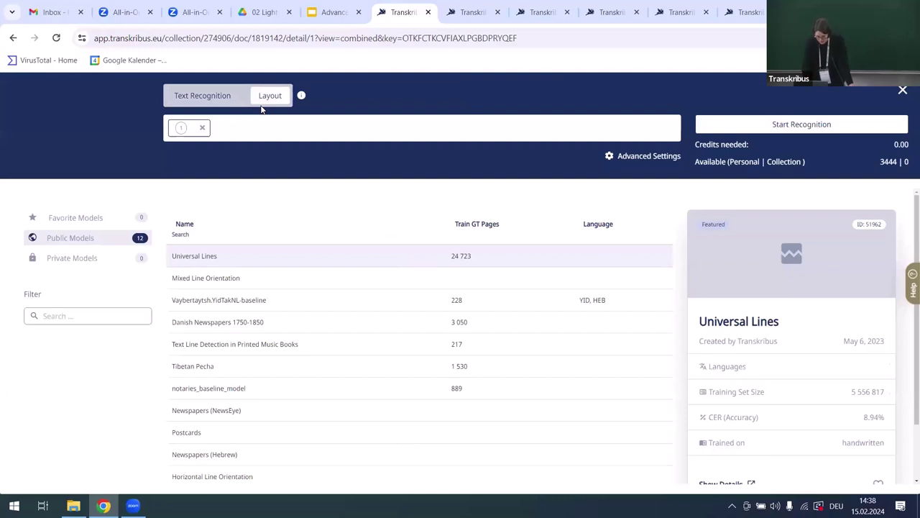
click(261, 277)
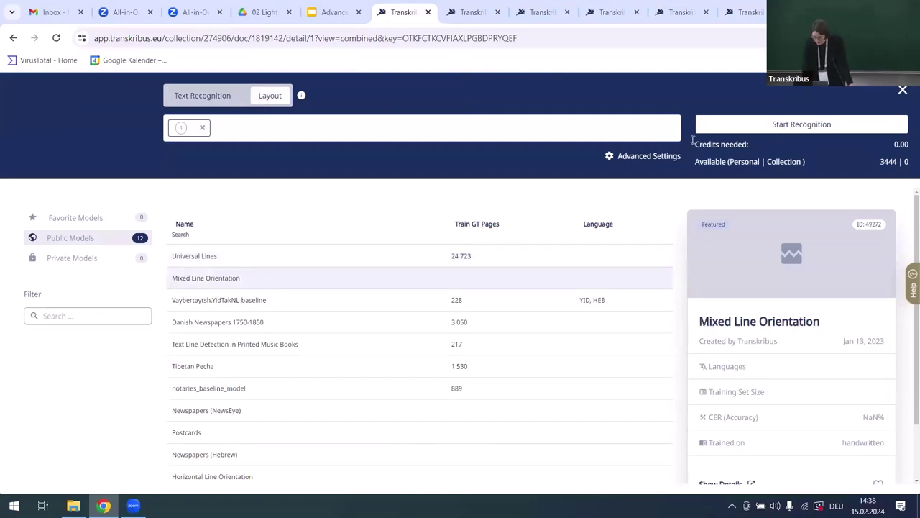
Set the image scaling to Upscale in the advanced layout settings and expand the baseline options.
click(672, 157)
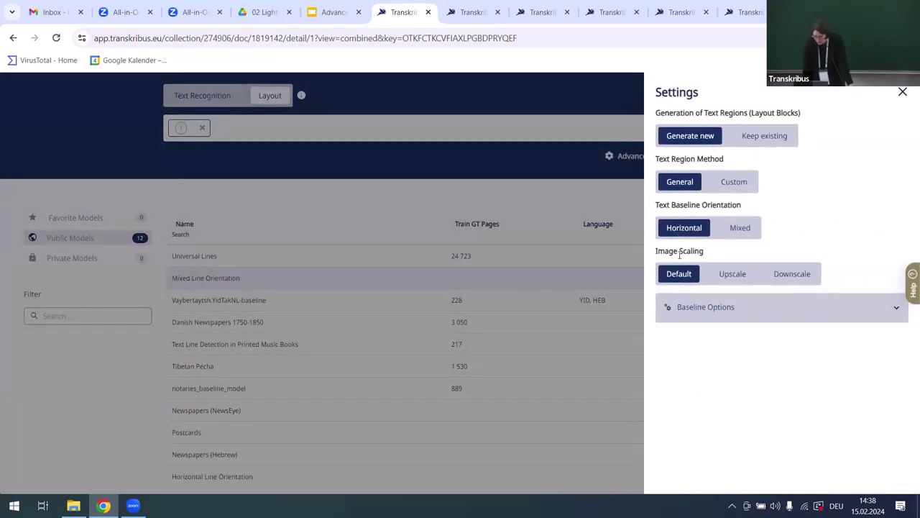
click(729, 271)
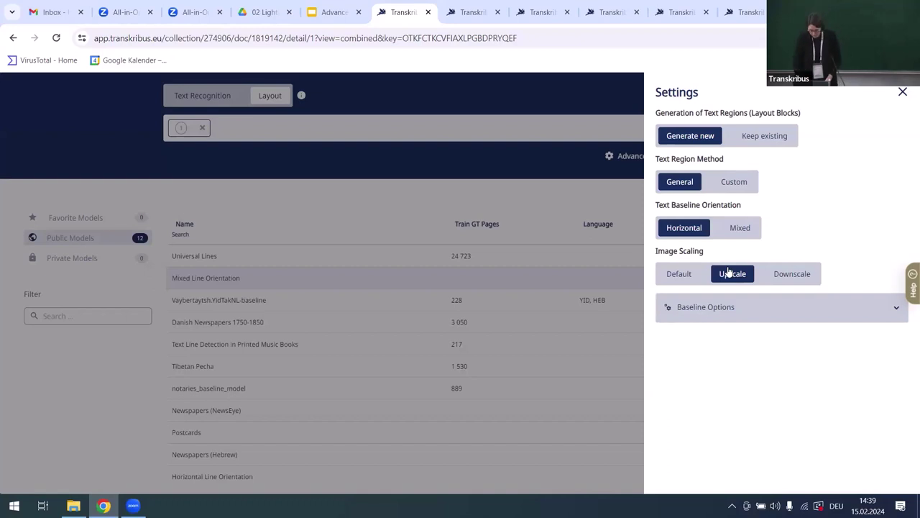
click(748, 307)
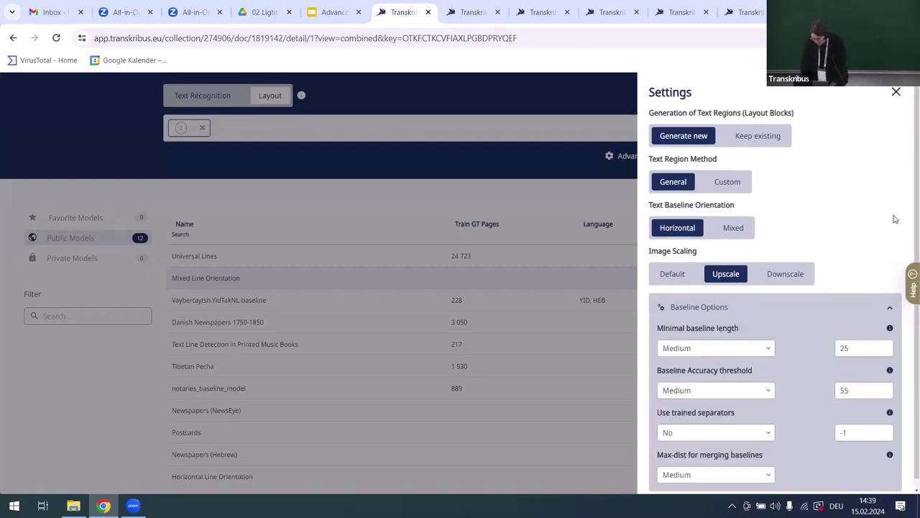
scroll(907, 265, down, 1)
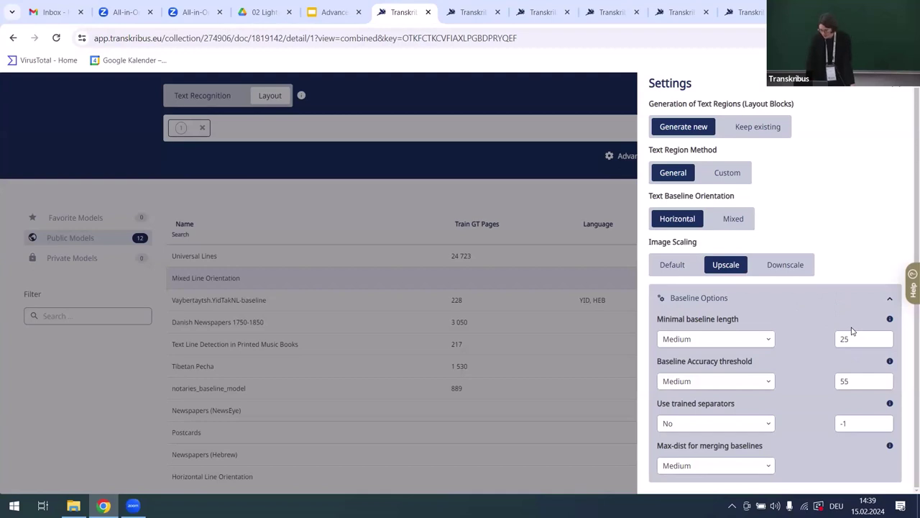
Set the minimal baseline length to High (40) and the baseline accuracy threshold to High (90).
click(761, 341)
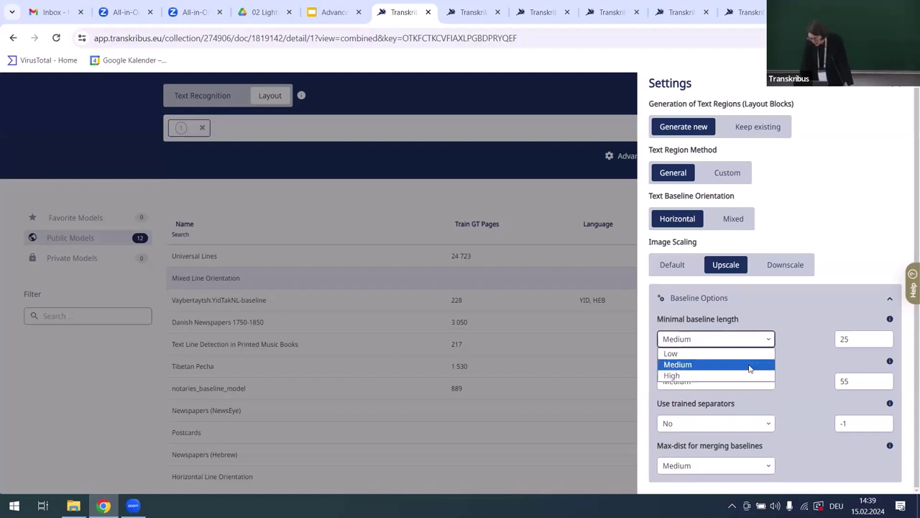
click(747, 352)
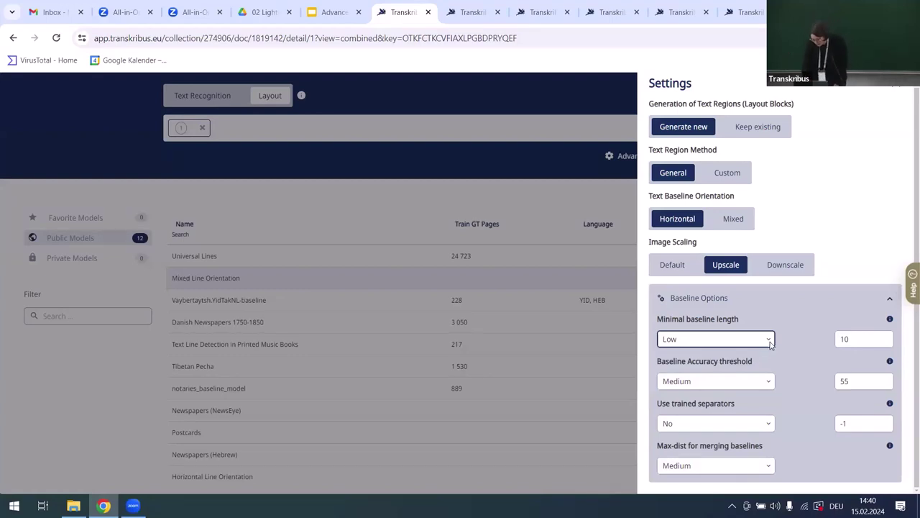
click(769, 343)
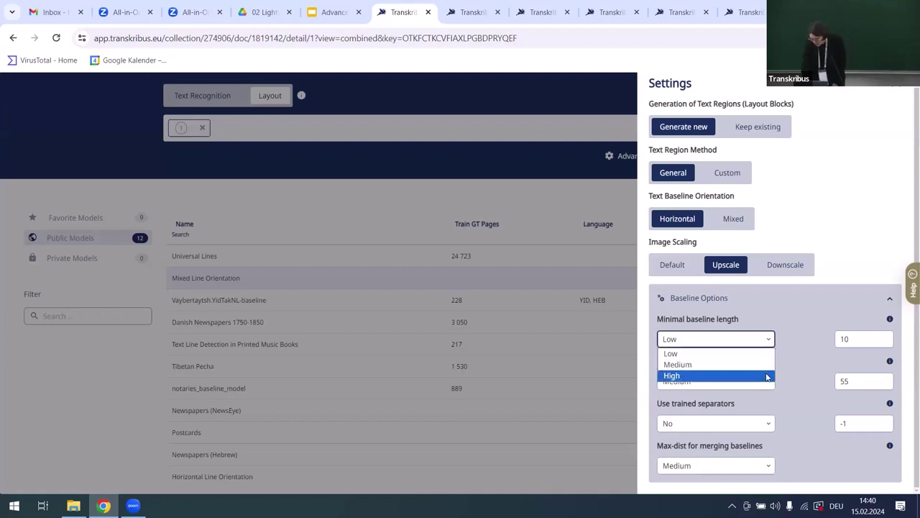
click(766, 374)
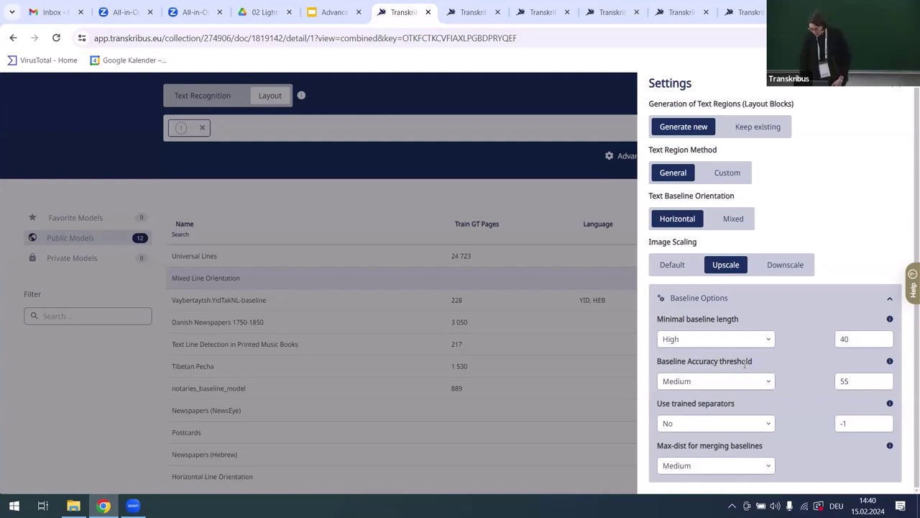
click(745, 382)
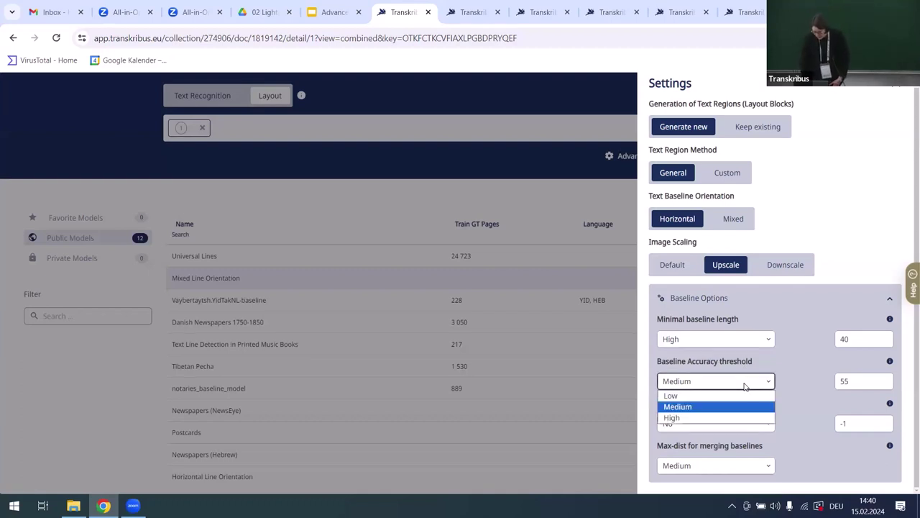
click(737, 416)
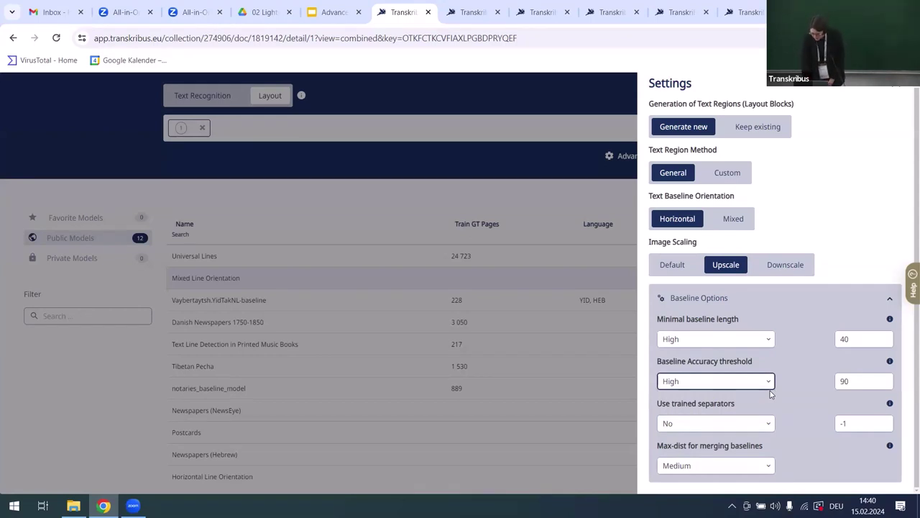
Set the use of trained separators to Sometimes (5) and the max-dist for merging baselines to Low.
click(747, 424)
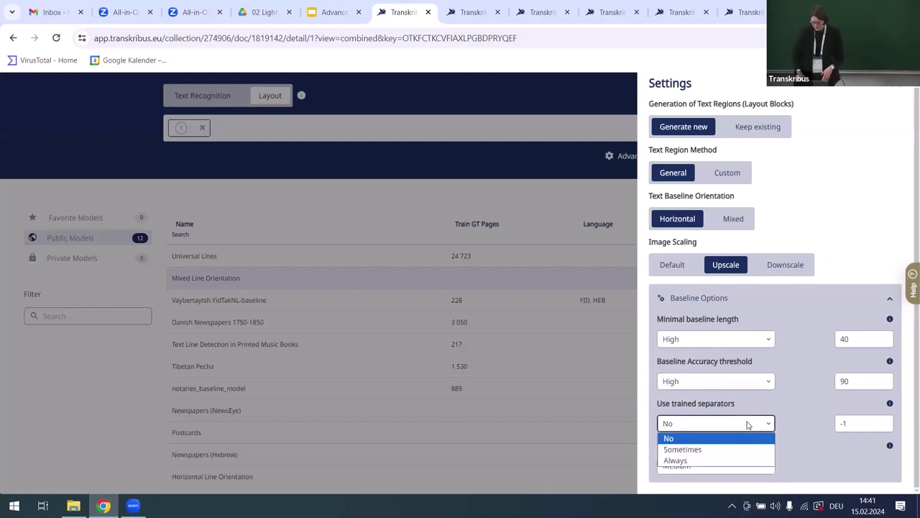
click(785, 403)
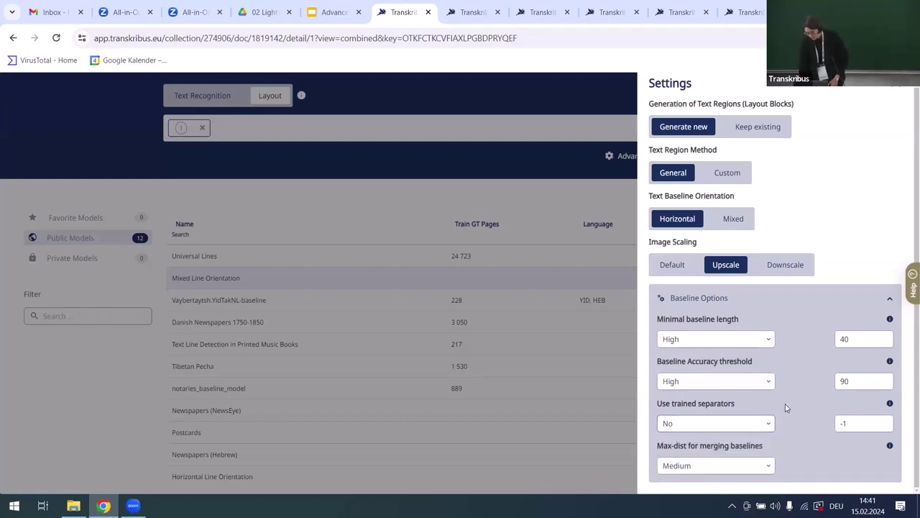
click(744, 429)
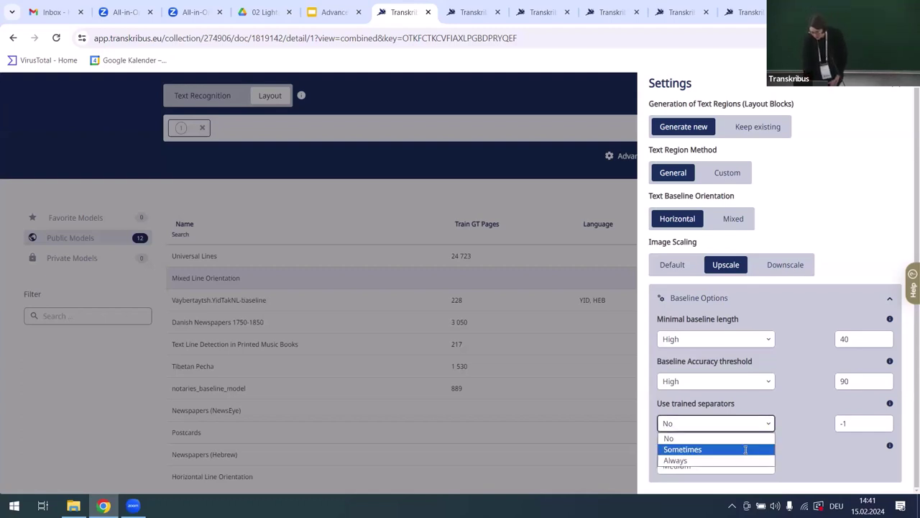
click(746, 449)
click(708, 464)
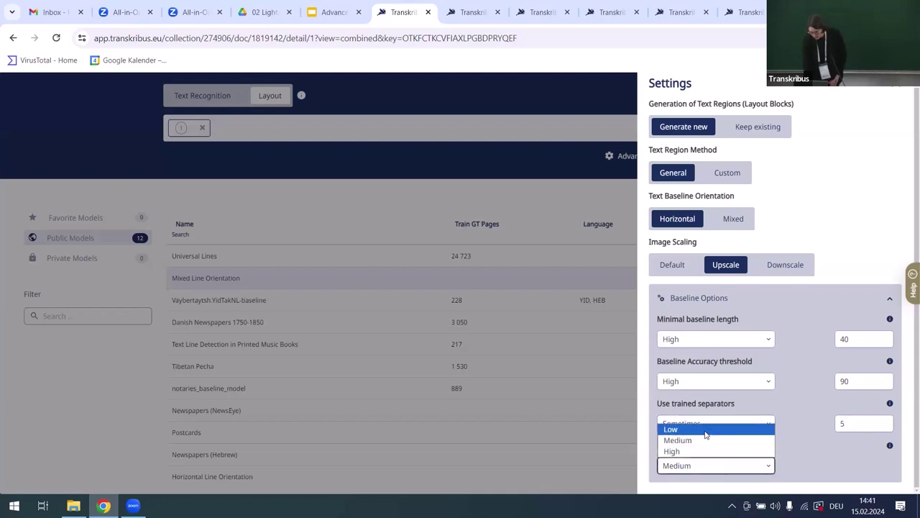
click(706, 431)
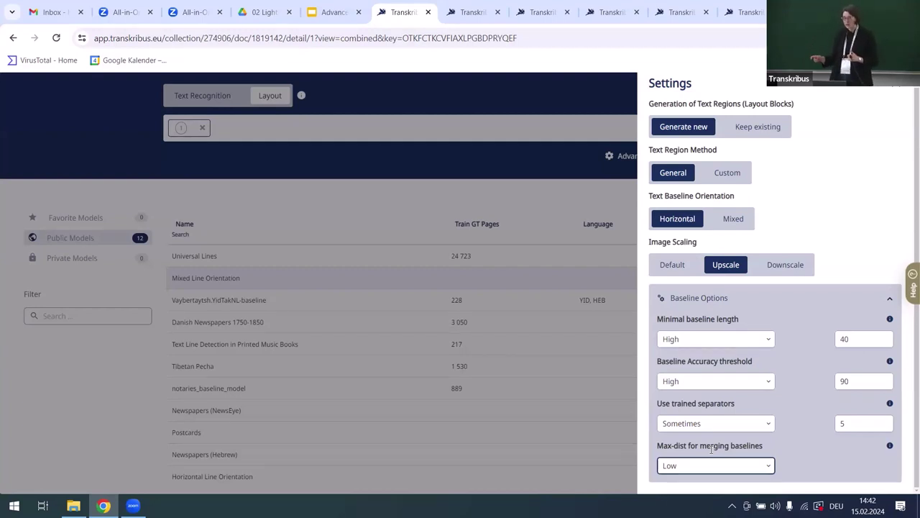
Close the advanced settings and start the layout recognition on newspaper page 1.
click(900, 91)
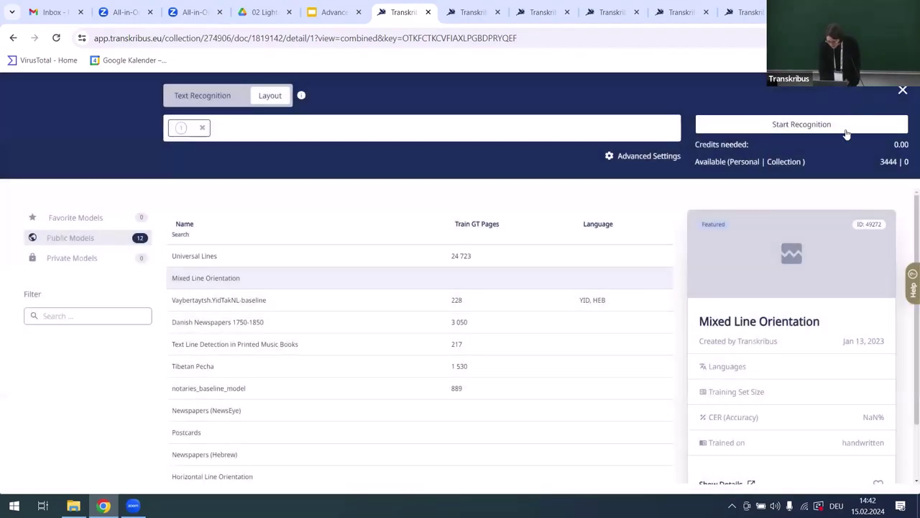
click(846, 130)
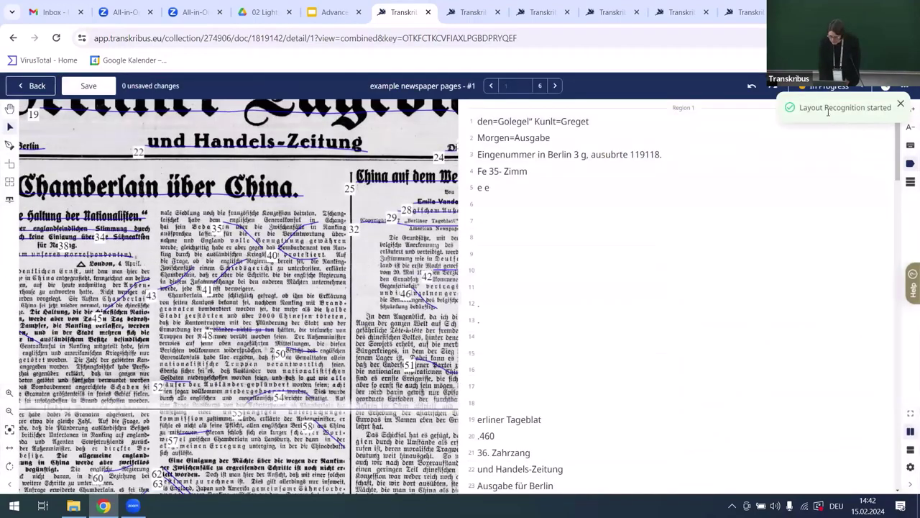
Preview the 14:35 version of the newspaper page in the version history, close it, and switch to the Google Slides presentation.
click(882, 87)
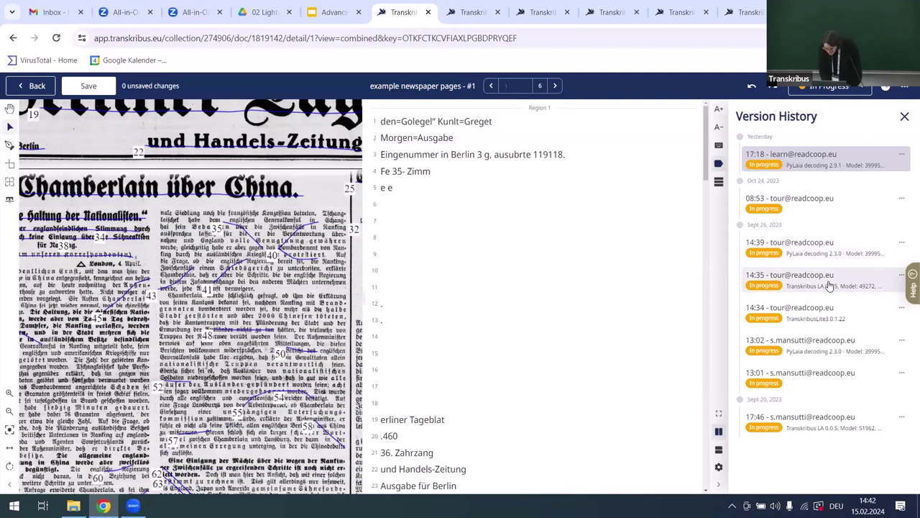
click(902, 277)
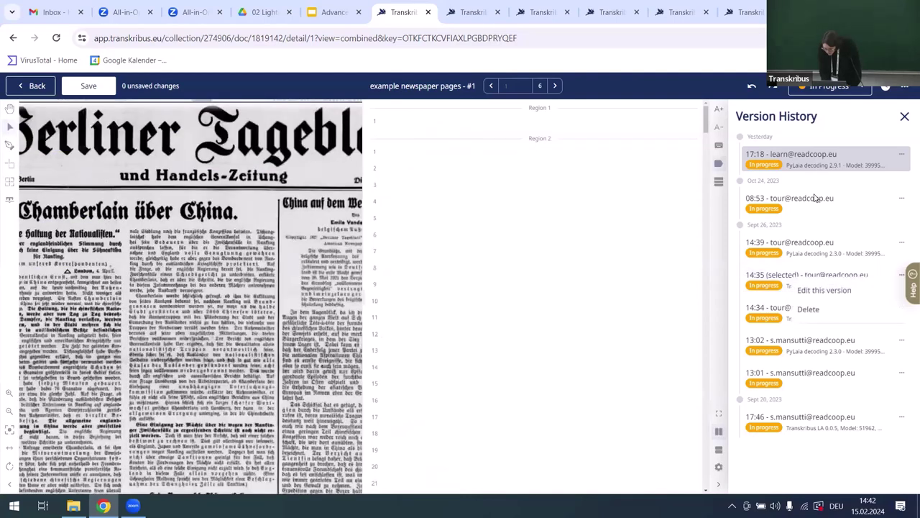
click(905, 115)
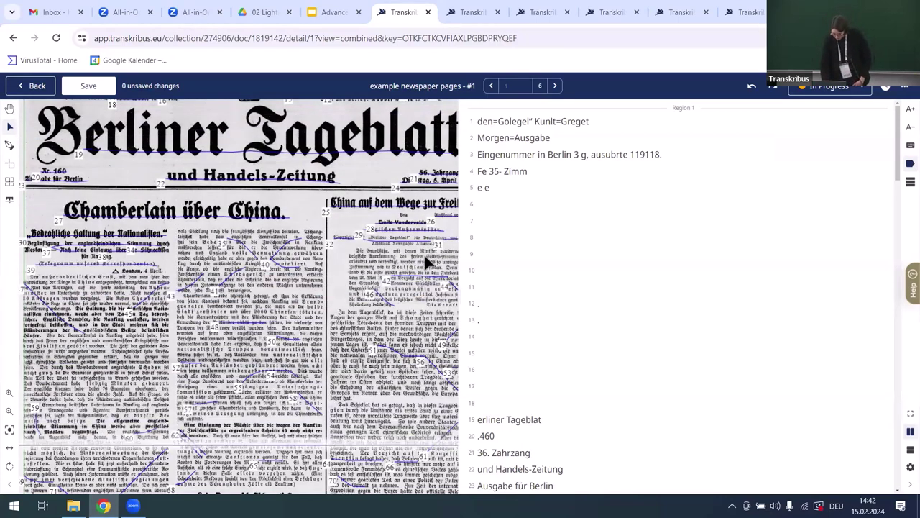
click(351, 9)
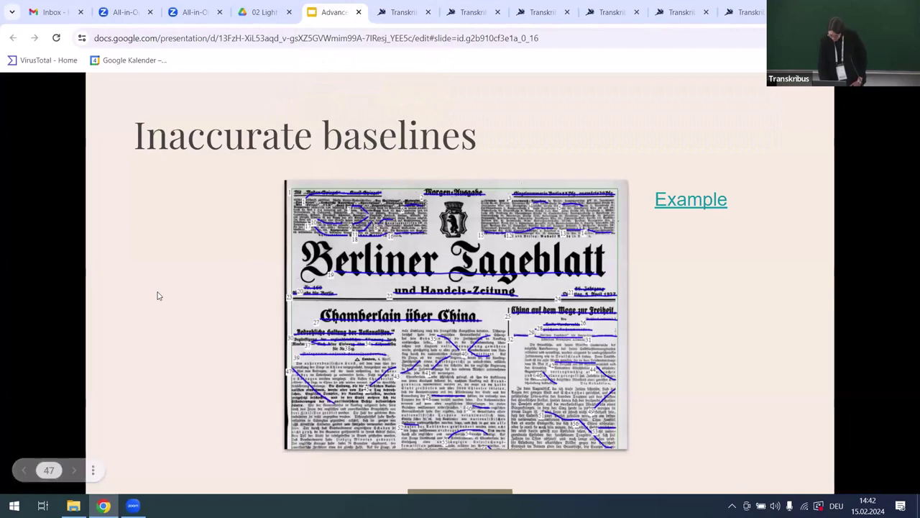
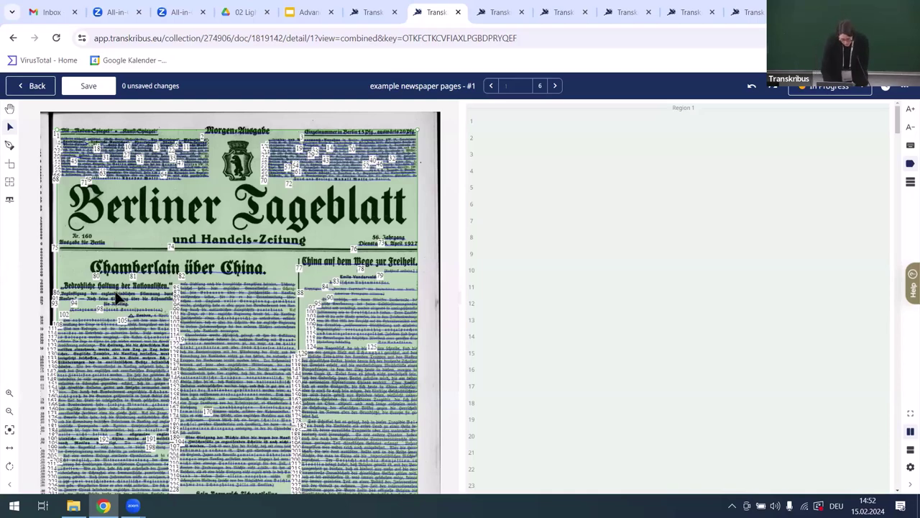
Return to the TUC24 Advanced Workshop collection and open page 21 of the D - Peabody Newspaper Index Cards with GT document.
click(110, 329)
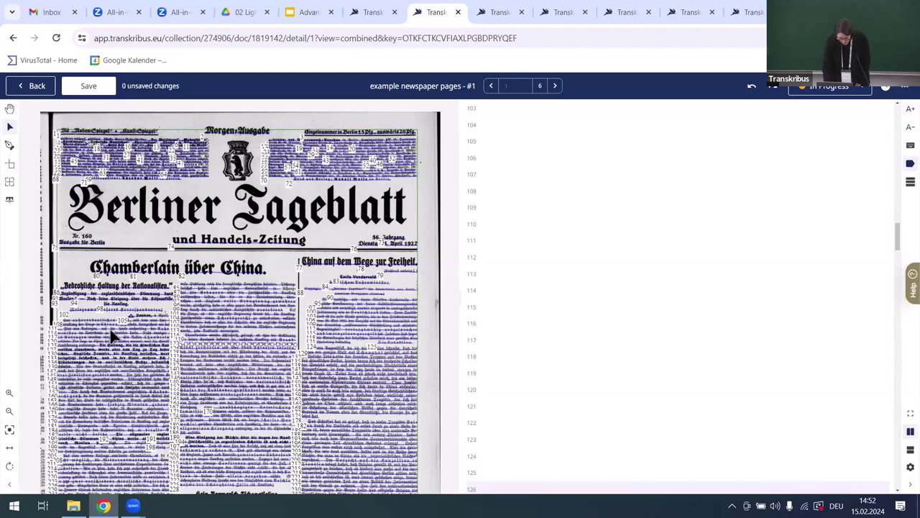
click(32, 87)
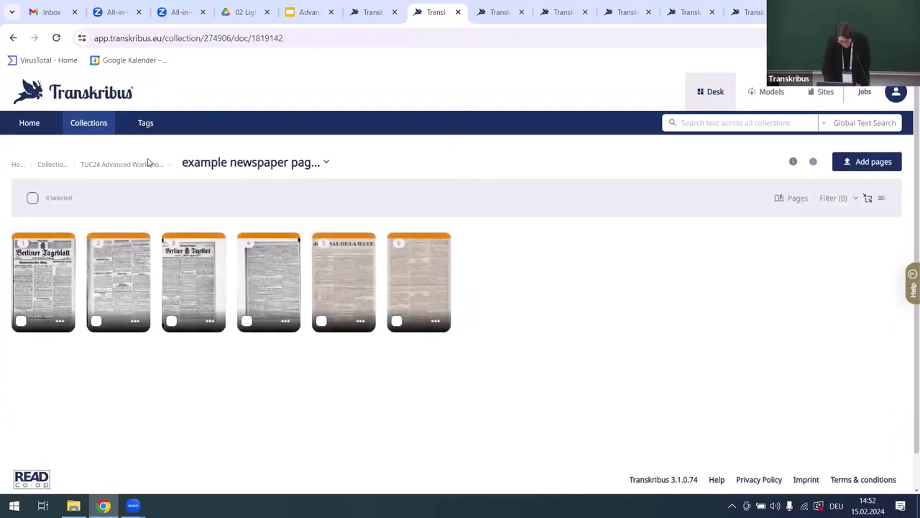
click(139, 164)
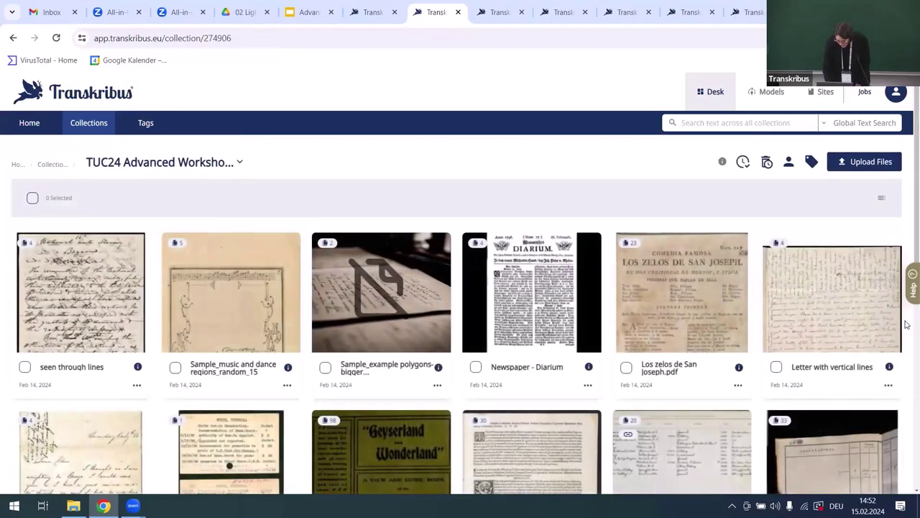
scroll(905, 338, down, 4)
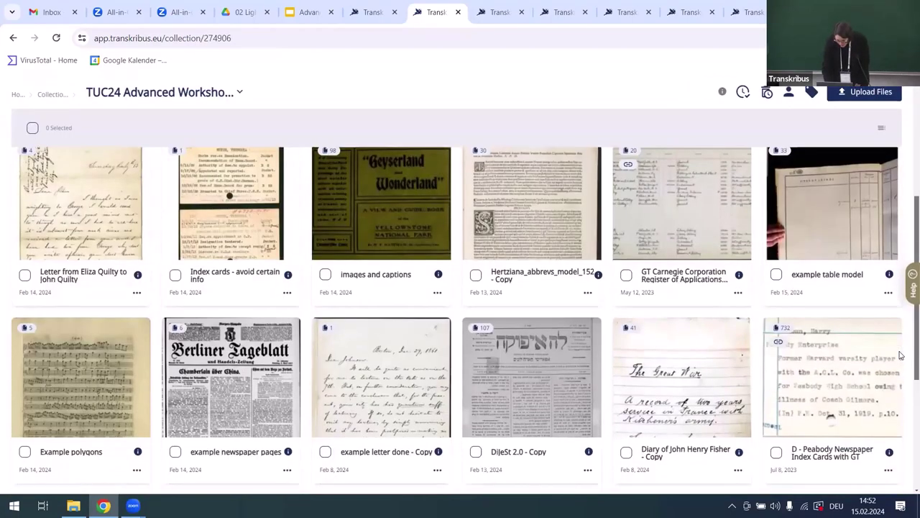
scroll(901, 355, down, 1)
click(867, 350)
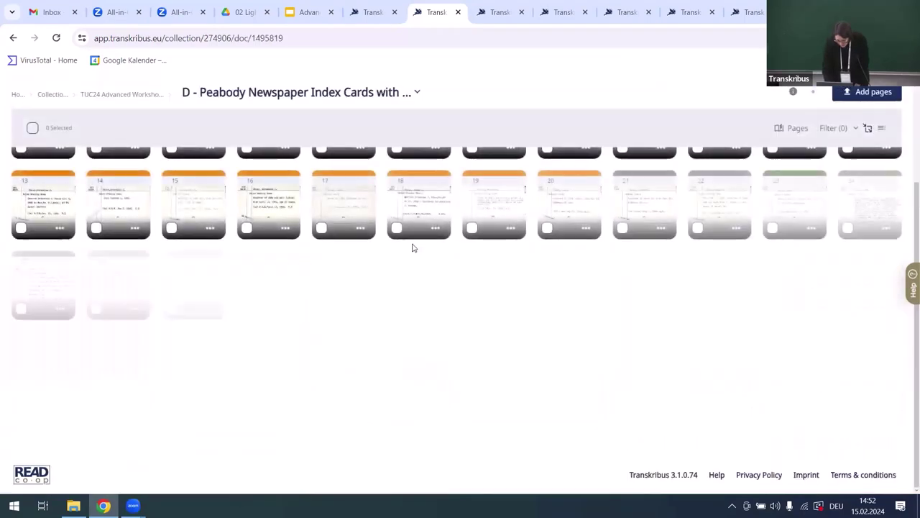
click(639, 214)
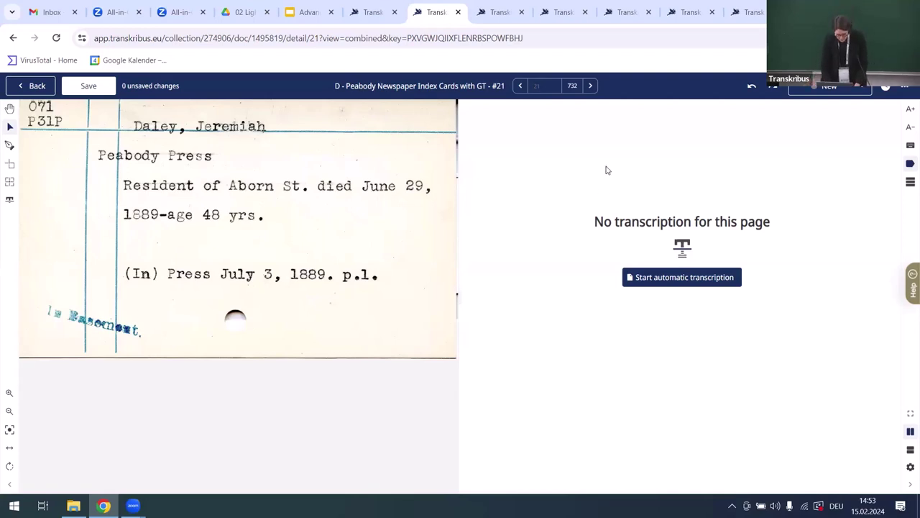
drag(427, 222, 433, 243)
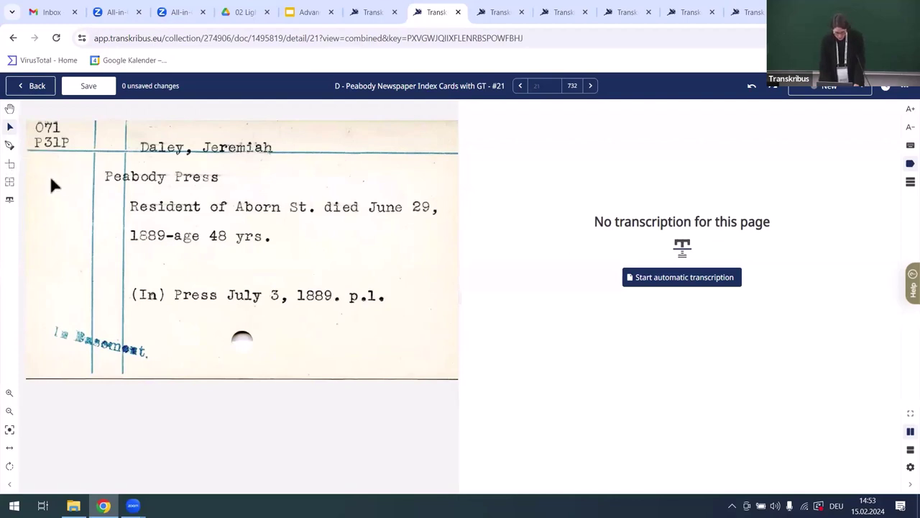
click(12, 164)
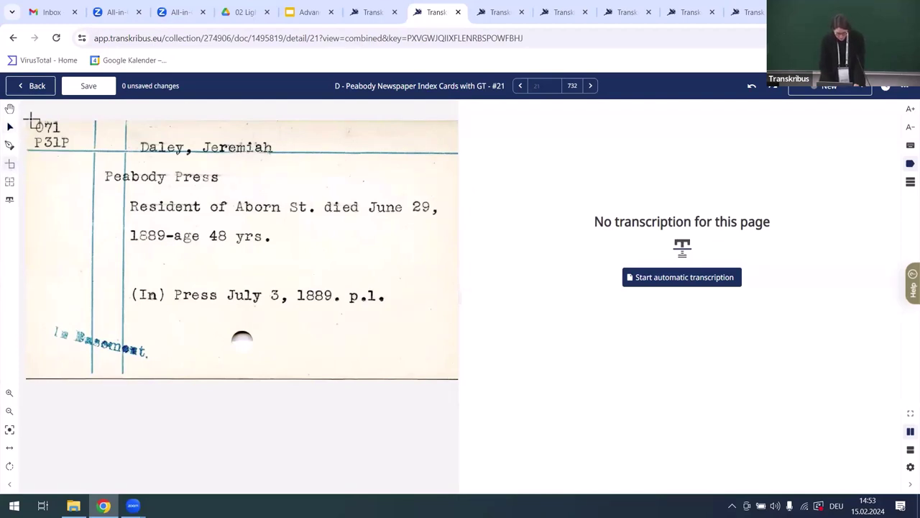
drag(33, 123, 56, 139)
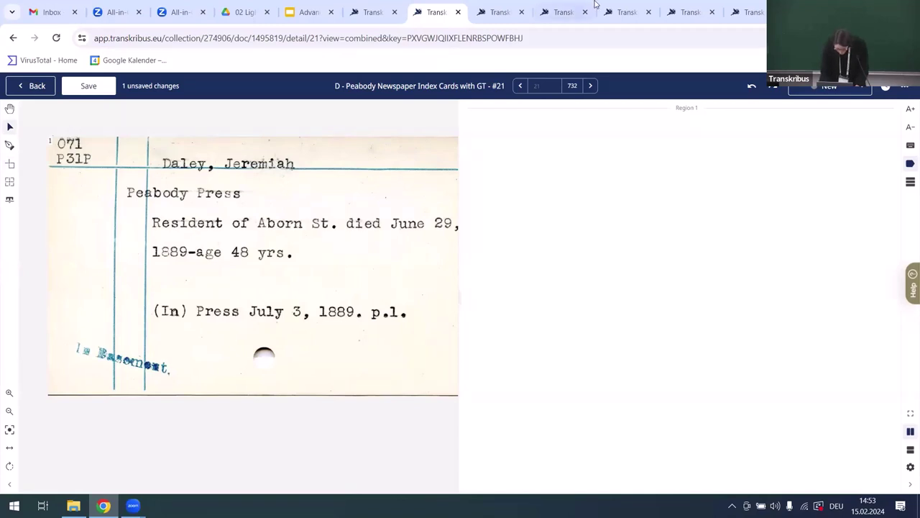
click(752, 87)
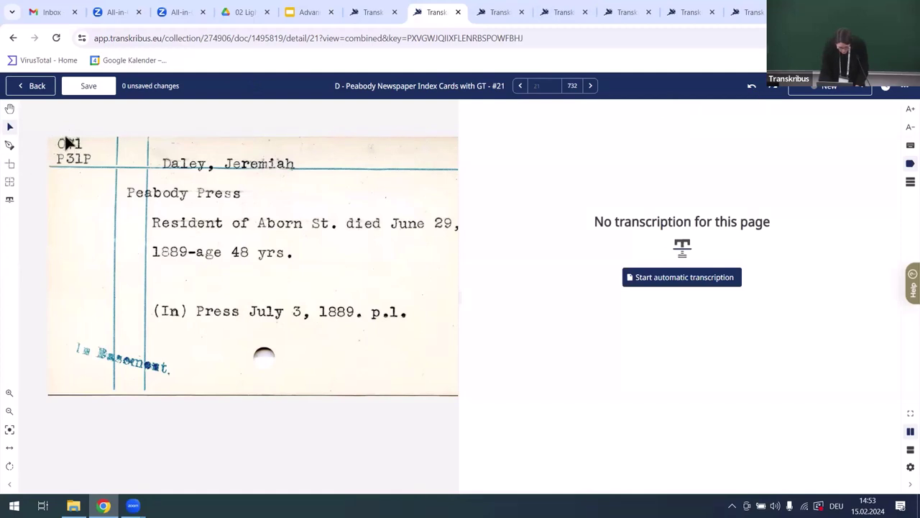
Draw three text regions on the index card, around the shelfmark, the person's name and the newspaper title Peabody Press.
click(9, 163)
drag(52, 141, 131, 173)
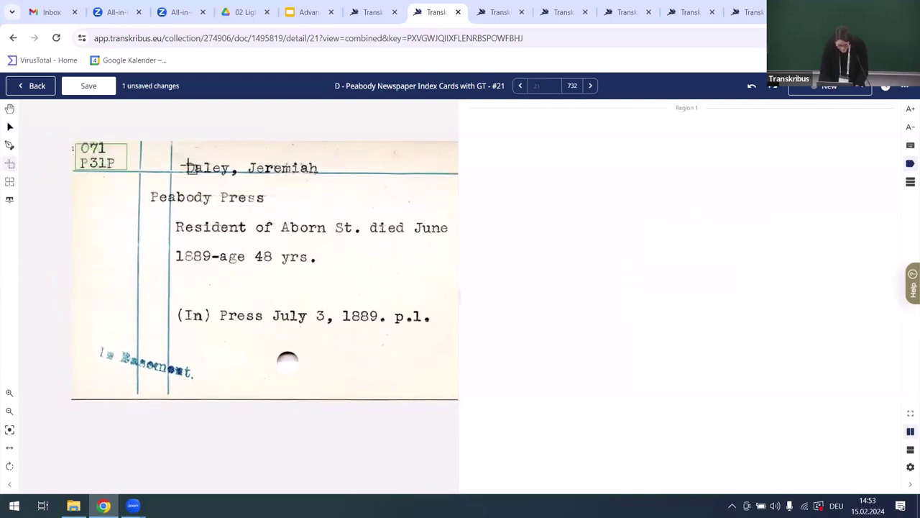
drag(186, 162, 321, 178)
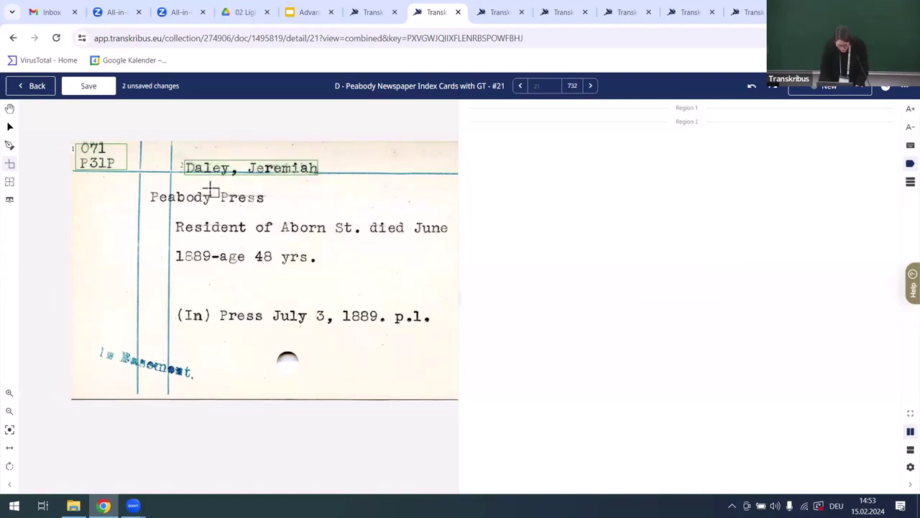
drag(146, 184, 271, 209)
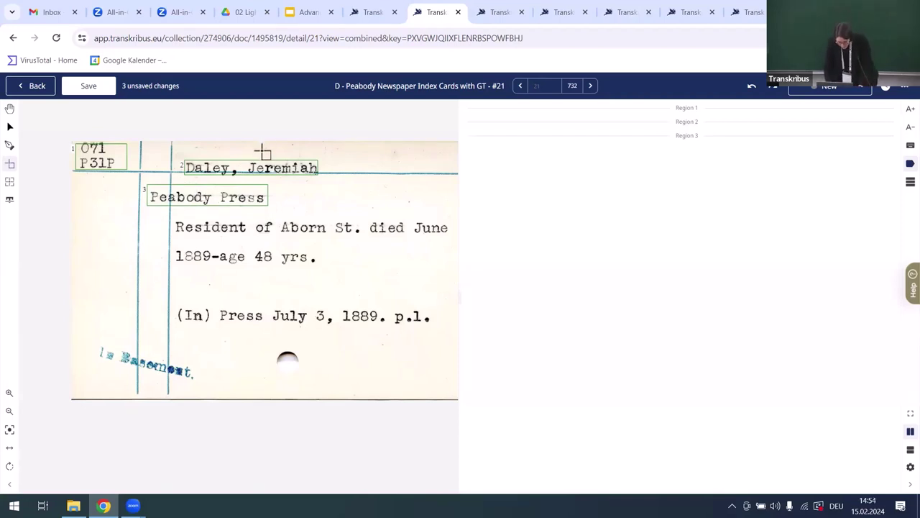
Assign the structure type name to the region around the person's name, and save the changes while moving to page 20.
right_click(263, 172)
mouse_move(265, 173)
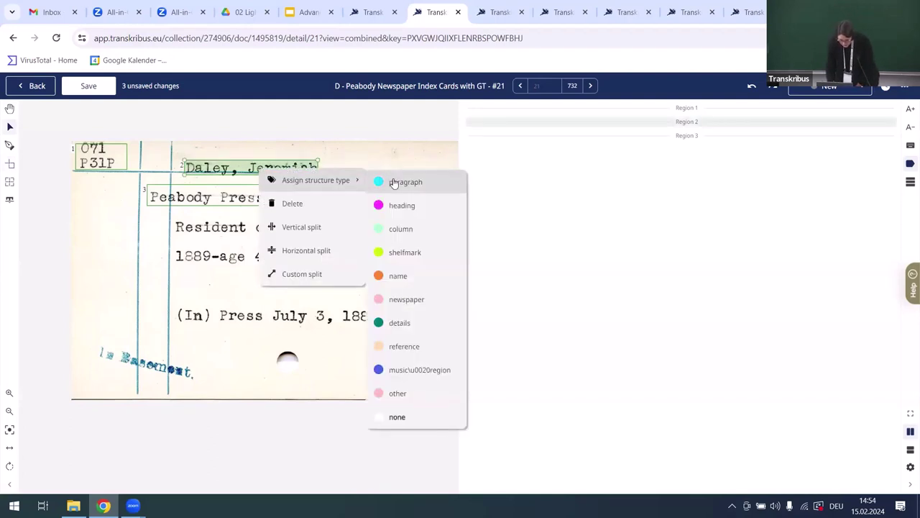
click(401, 276)
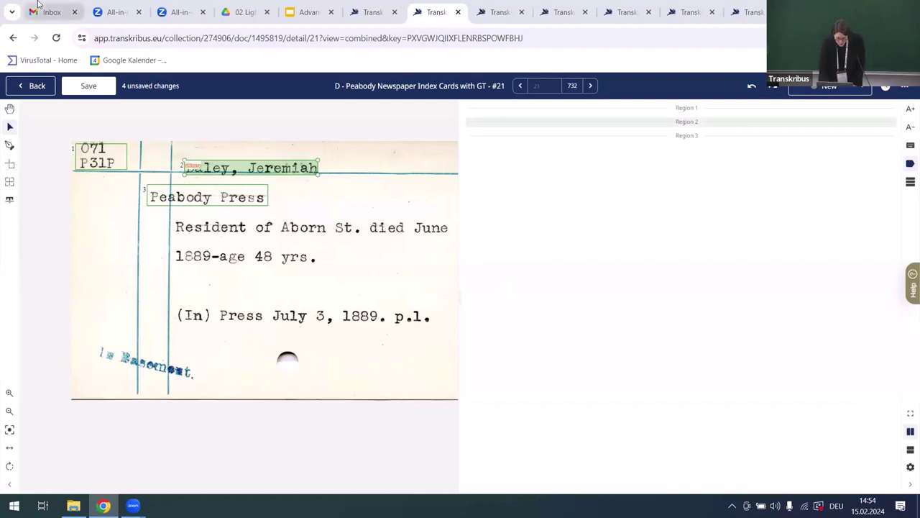
click(521, 86)
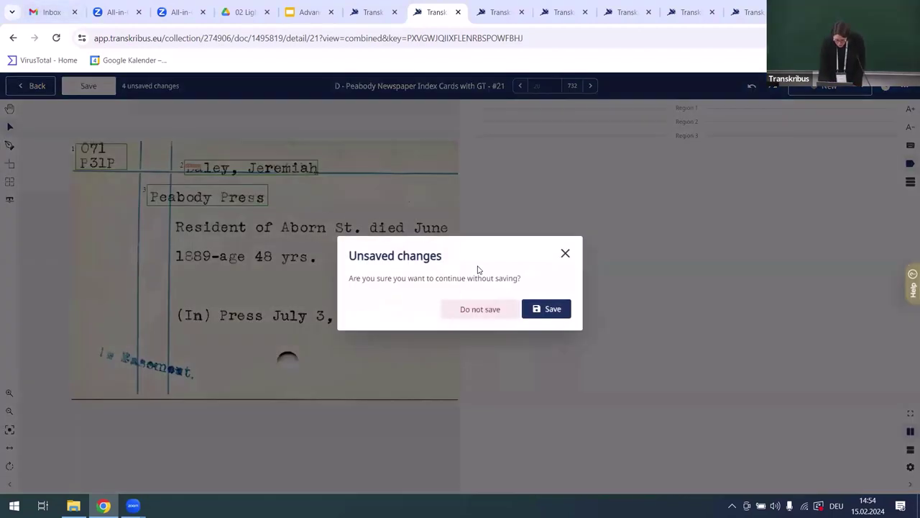
click(545, 310)
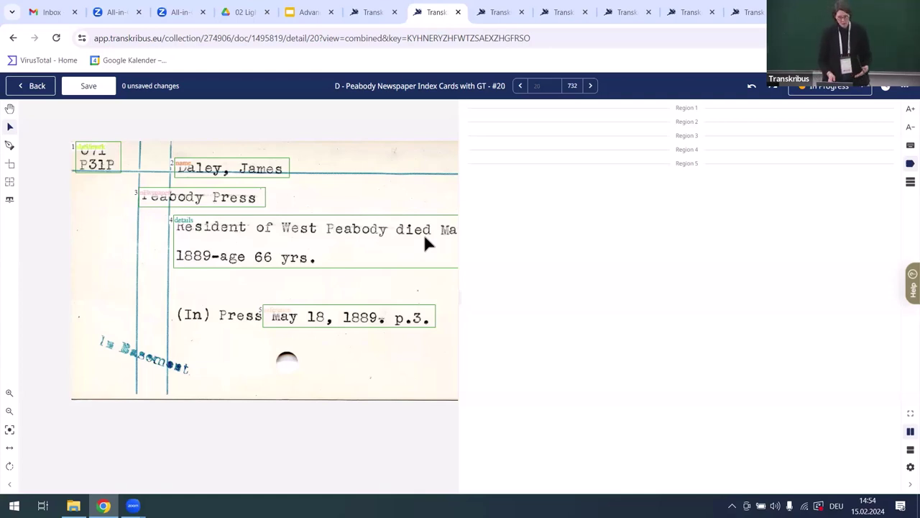
Examine the tagged shelfmark, name, newspaper and details regions on page 20, and go back through pages 19 and 18.
drag(368, 190, 330, 167)
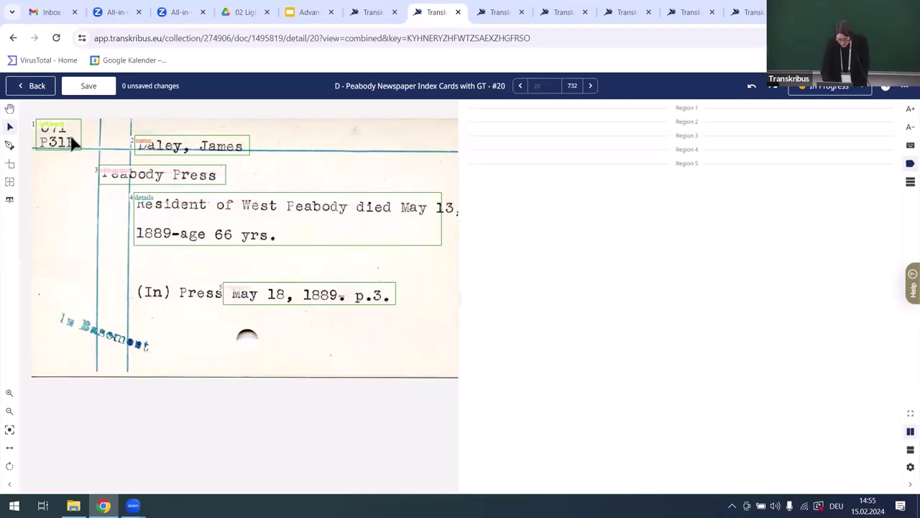
click(74, 143)
click(238, 146)
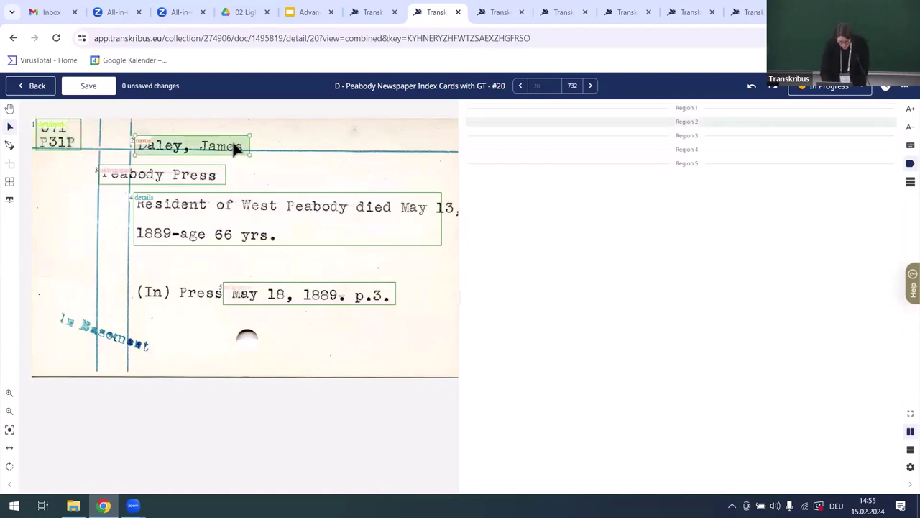
click(208, 182)
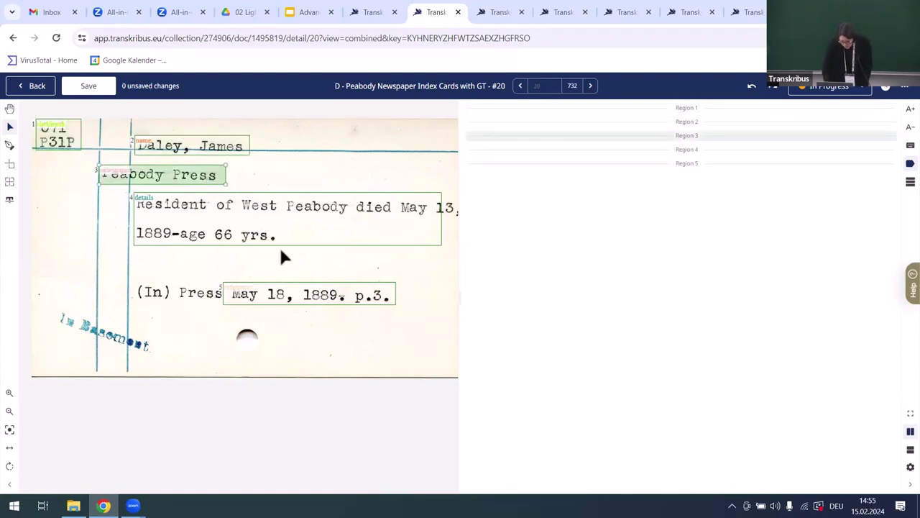
click(327, 224)
drag(417, 273, 402, 274)
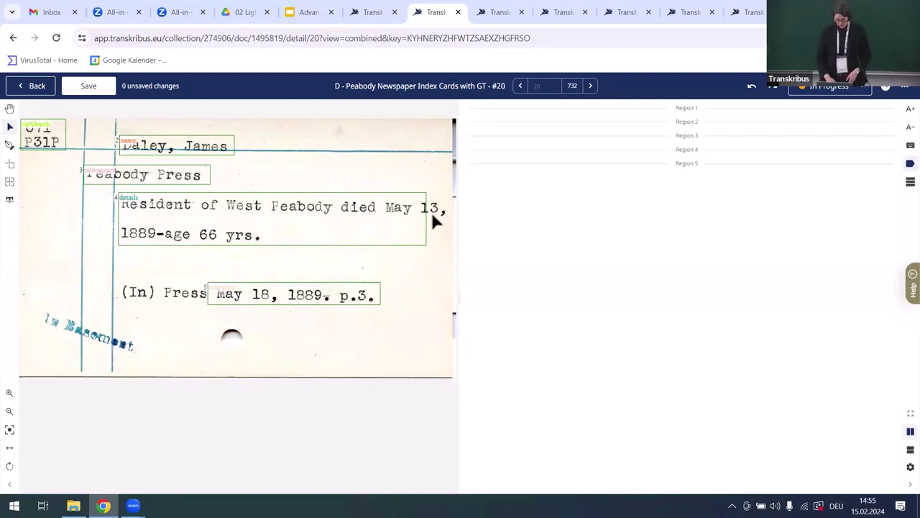
click(520, 87)
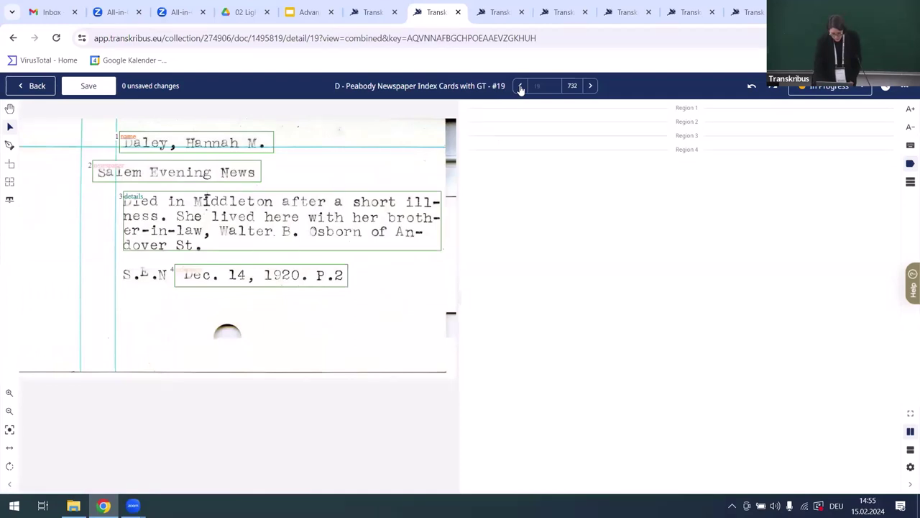
click(521, 86)
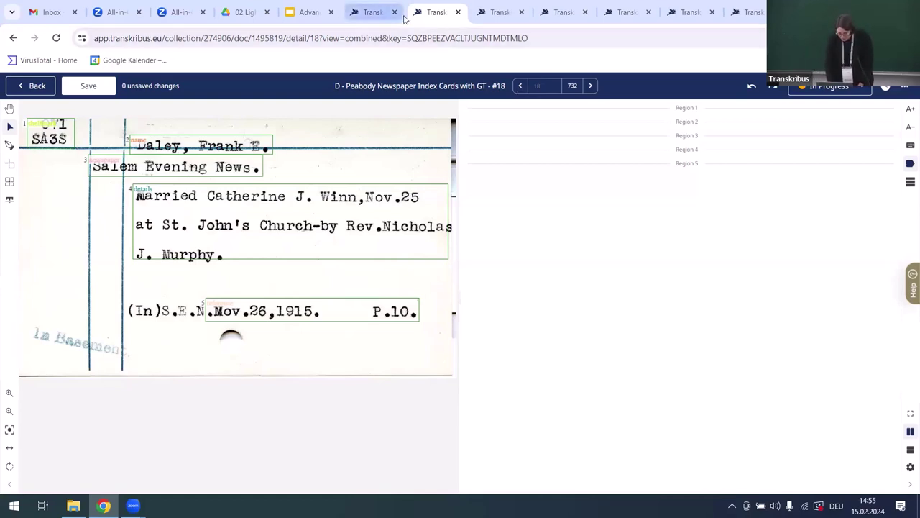
Switch to the Google Slides presentation, open slide 74 on Field Models (Beta), and briefly check the Transkribus training dashboard.
click(311, 6)
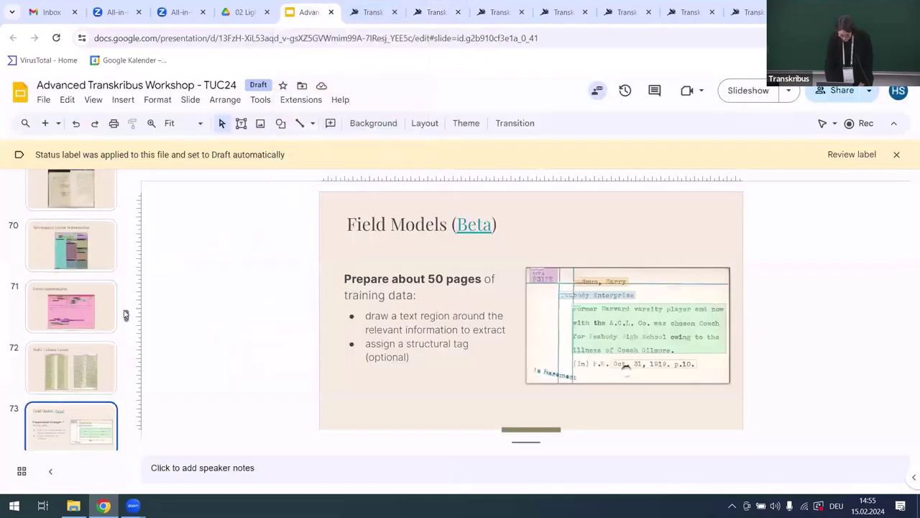
scroll(124, 314, down, 5)
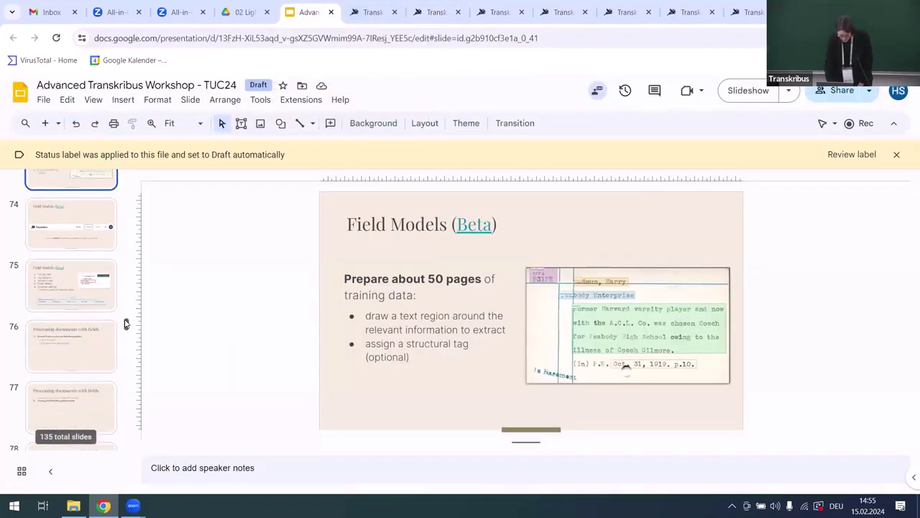
click(88, 242)
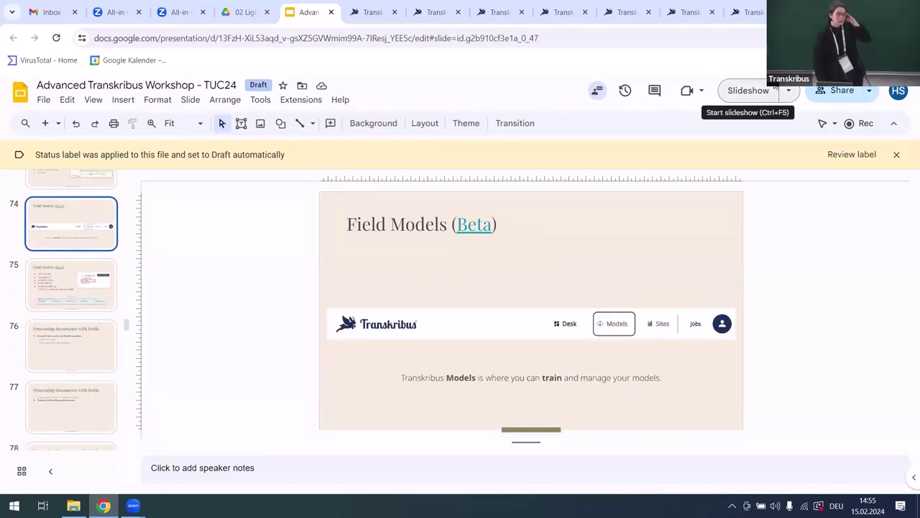
click(381, 6)
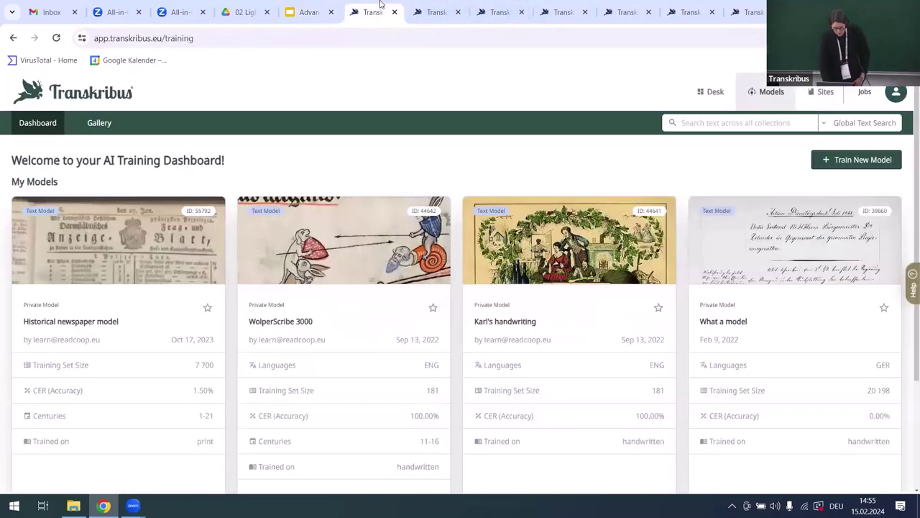
click(309, 13)
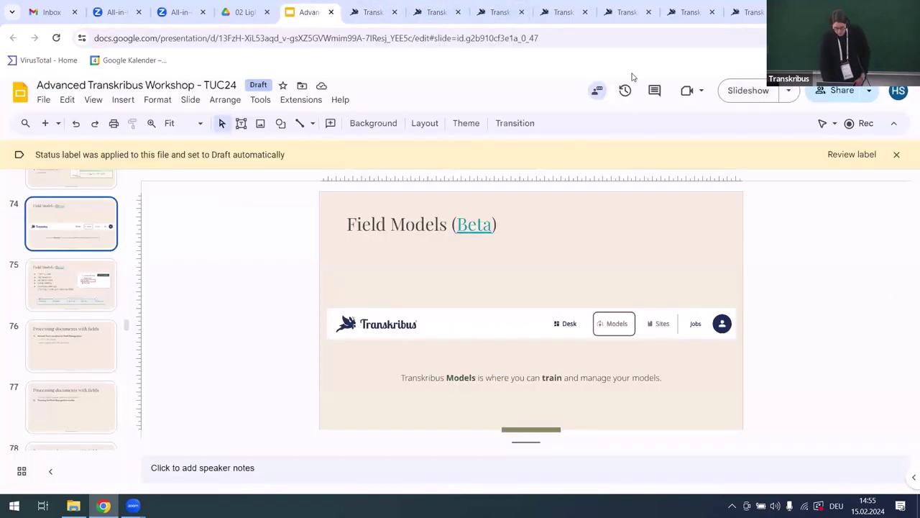
Present the slides from slide 74 and advance through Processing documents with fields to point 4, Running the Layout Recognition to detect lines.
click(747, 90)
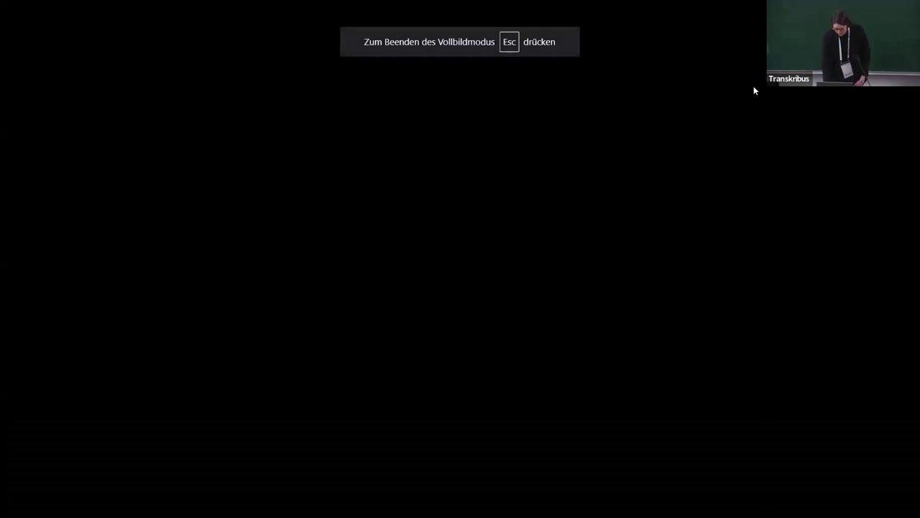
key(Right)
key(Right)
key(Right)
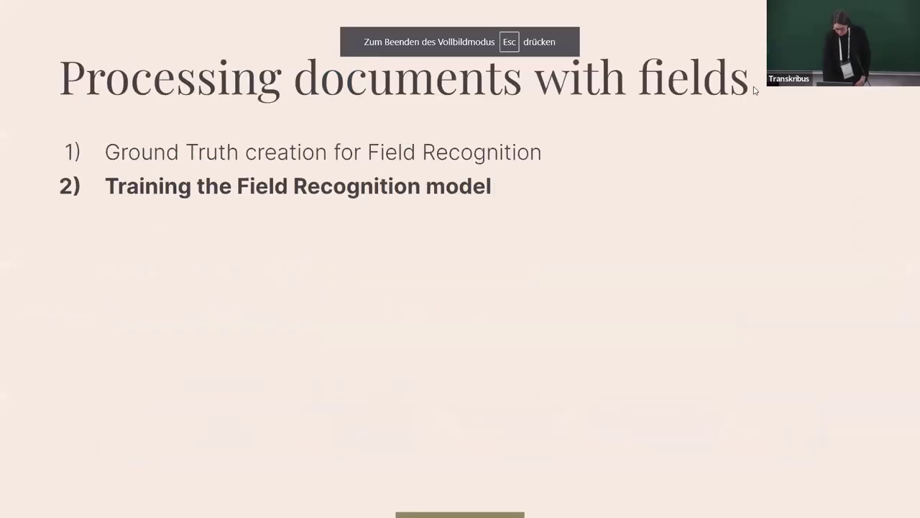
key(Right)
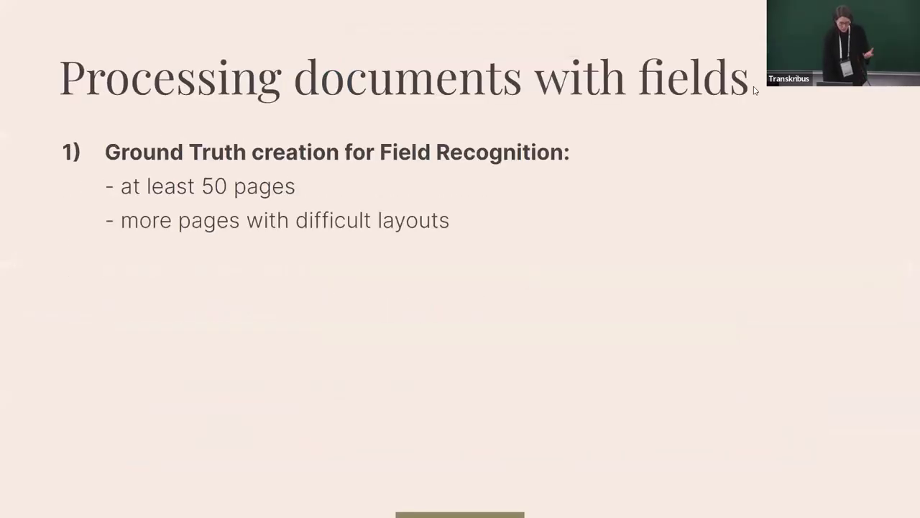
key(Right)
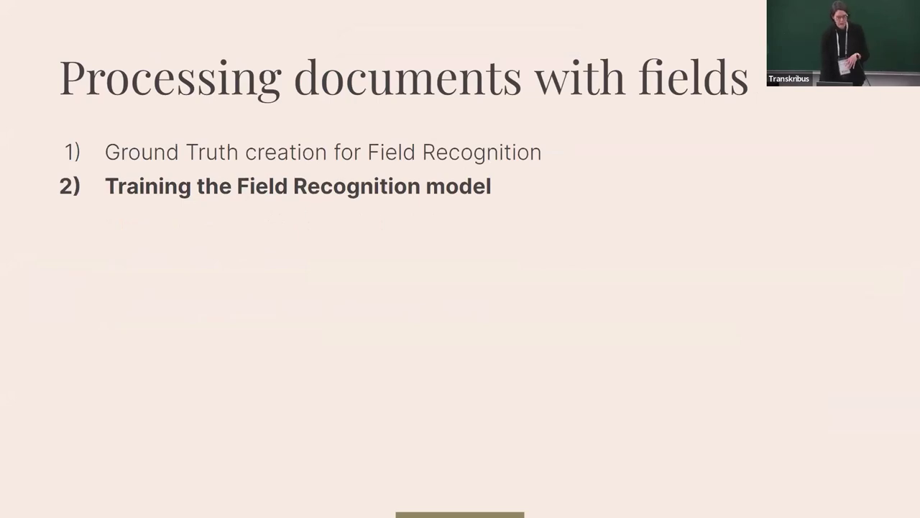
key(Right)
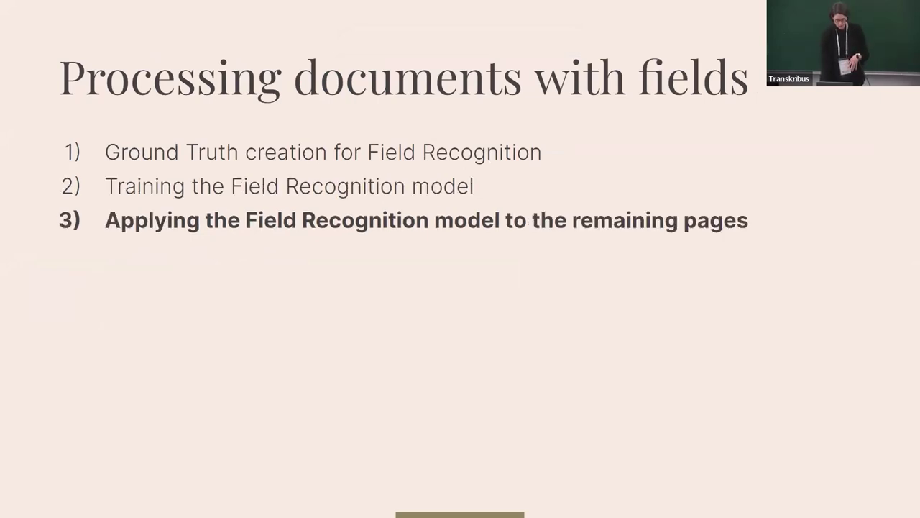
key(Right)
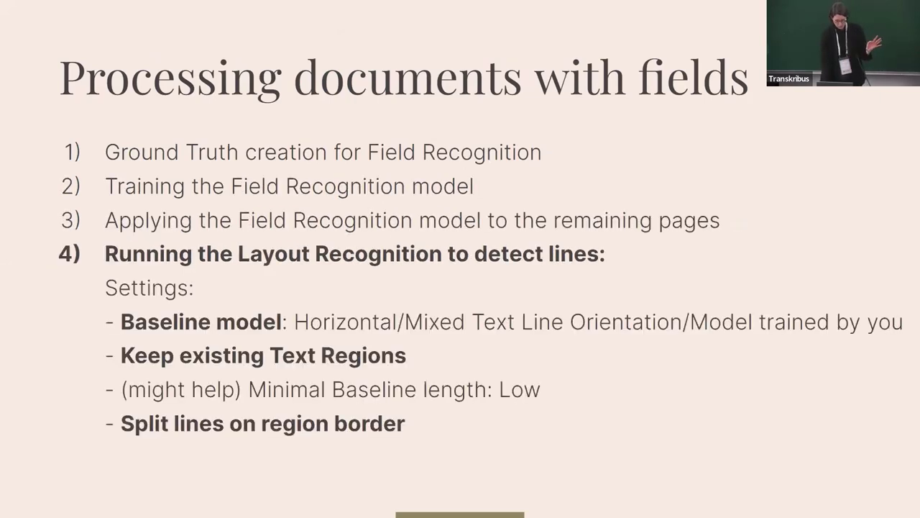